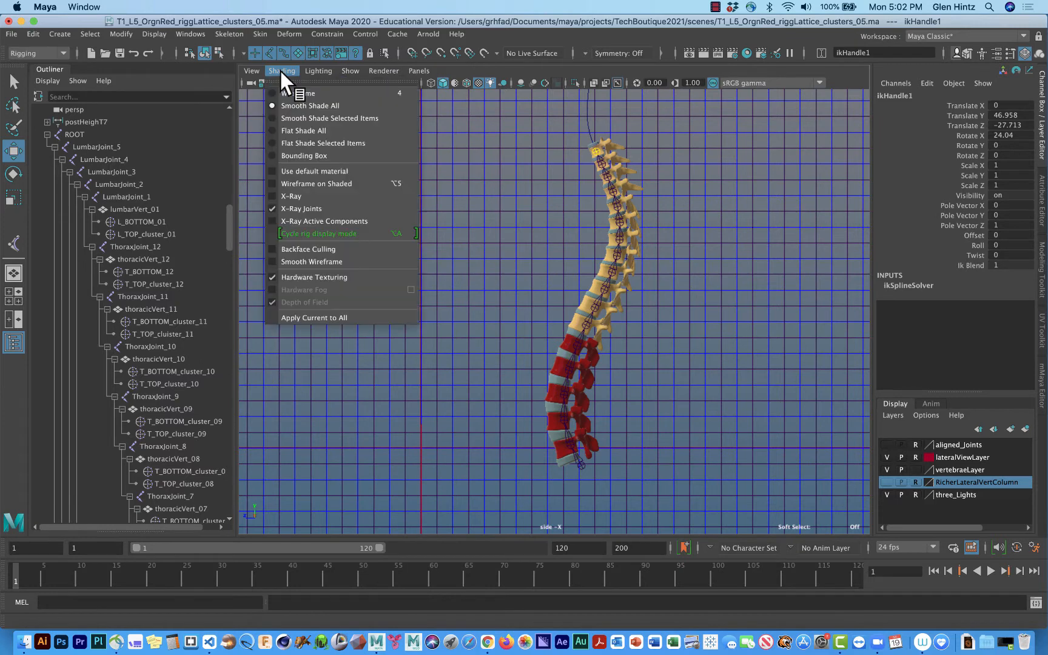
# - Turn off X-Ray Joints shading in the side view of the spine
pyautogui.click(312, 207)
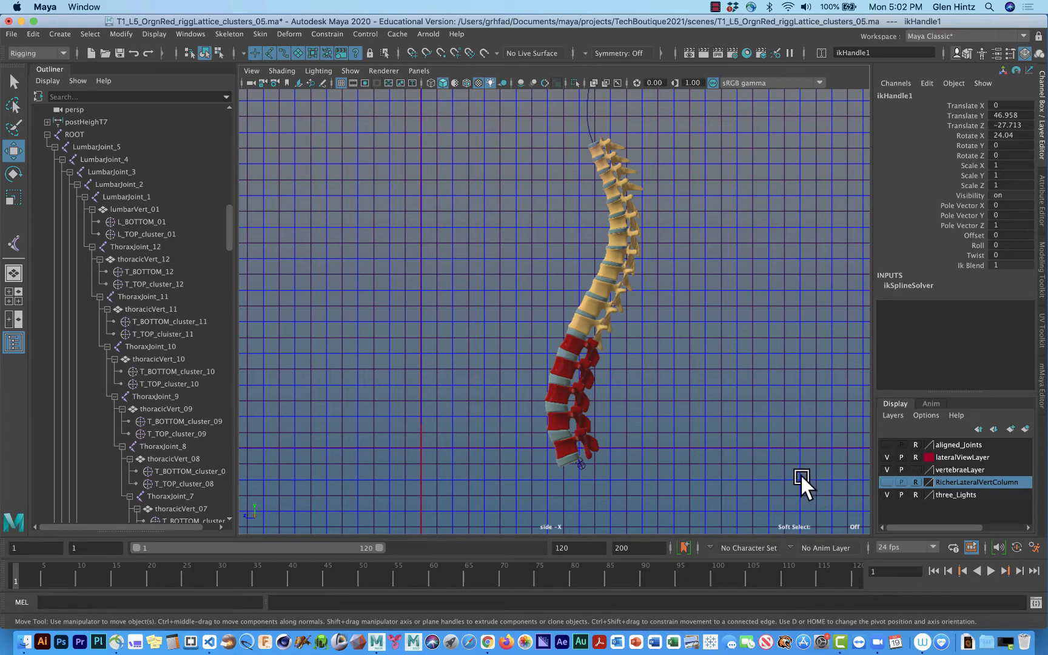
pyautogui.keyDown('alt'); pyautogui.moveTo(734, 440); pyautogui.dragTo(813, 459, button='right'); pyautogui.keyUp('alt')
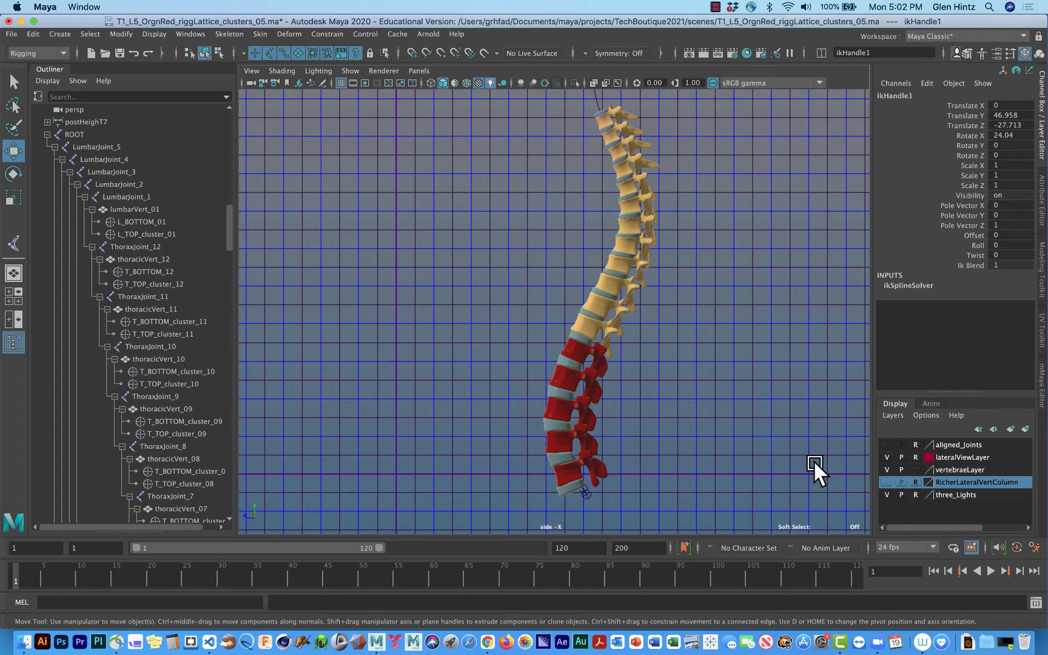
pyautogui.keyDown('alt'); pyautogui.moveTo(685, 458); pyautogui.dragTo(750, 471, button='middle'); pyautogui.keyUp('alt')
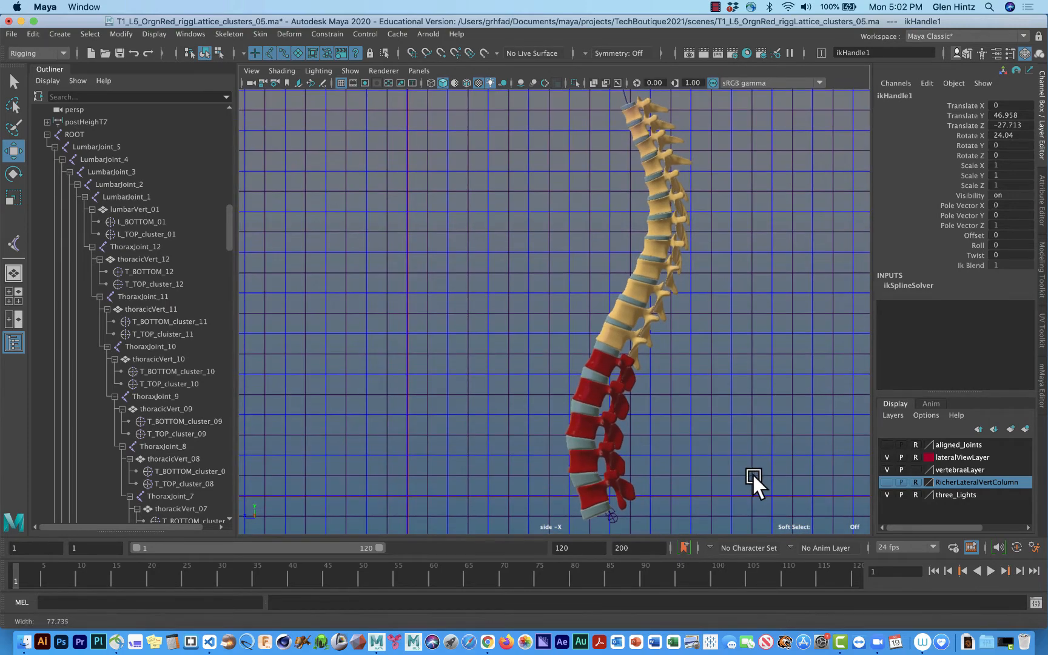
pyautogui.keyDown('alt'); pyautogui.moveTo(752, 473); pyautogui.dragTo(715, 467, button='right'); pyautogui.keyUp('alt')
pyautogui.scroll(-1, 715, 466)
pyautogui.keyDown('alt'); pyautogui.moveTo(715, 467); pyautogui.dragTo(707, 492, button='middle'); pyautogui.keyUp('alt')
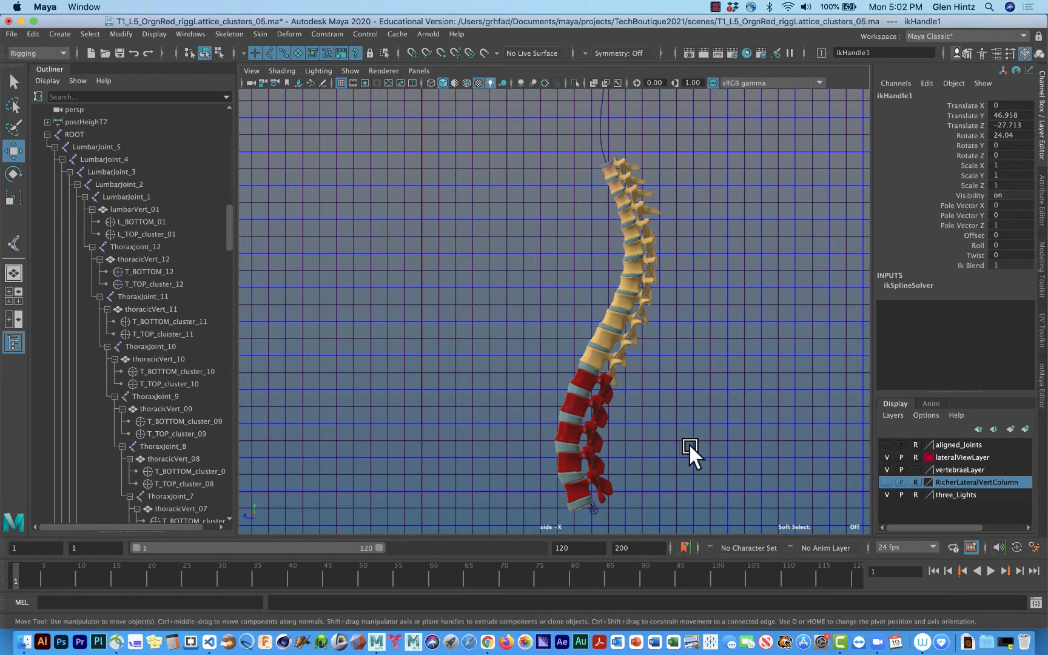
# - Switch the workspace from the single side view to a layout of two viewports side by side
pyautogui.press('space')
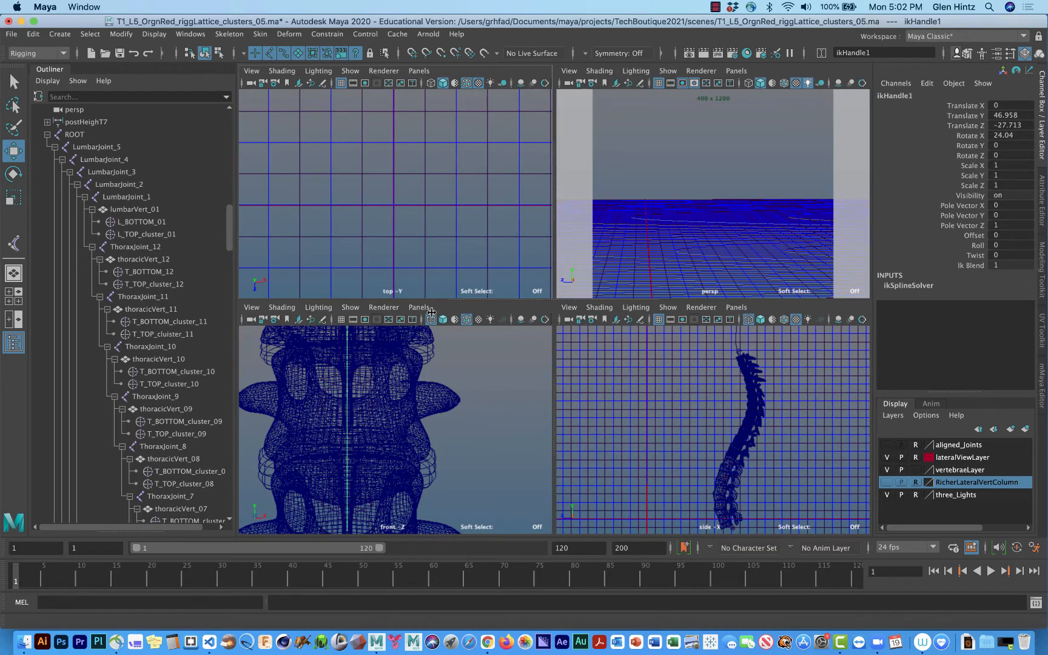
pyautogui.press('space')
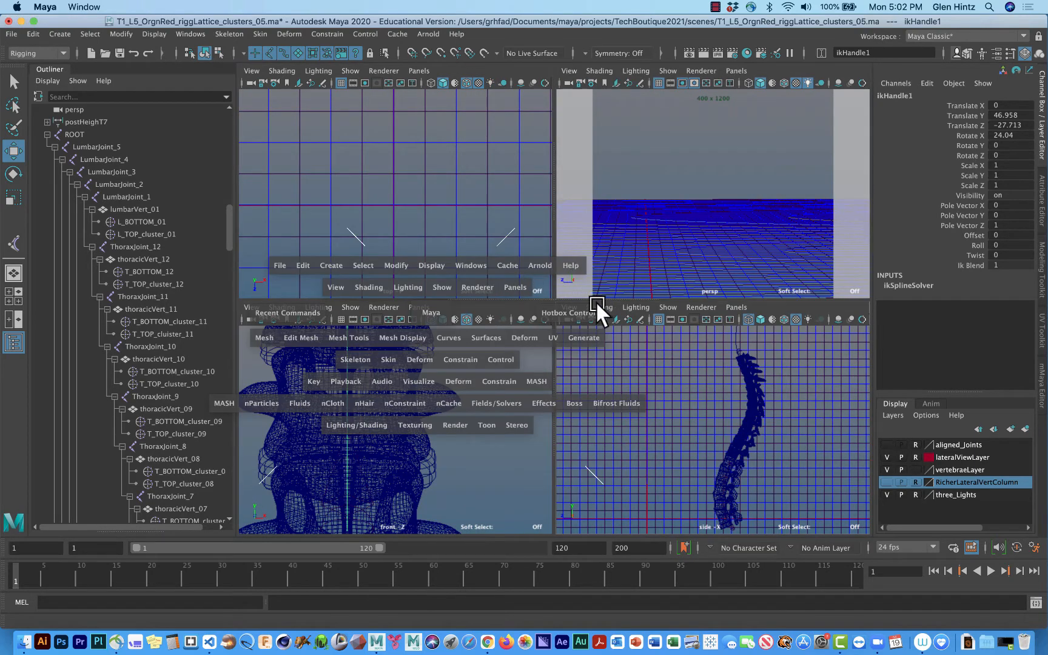
pyautogui.click(512, 286)
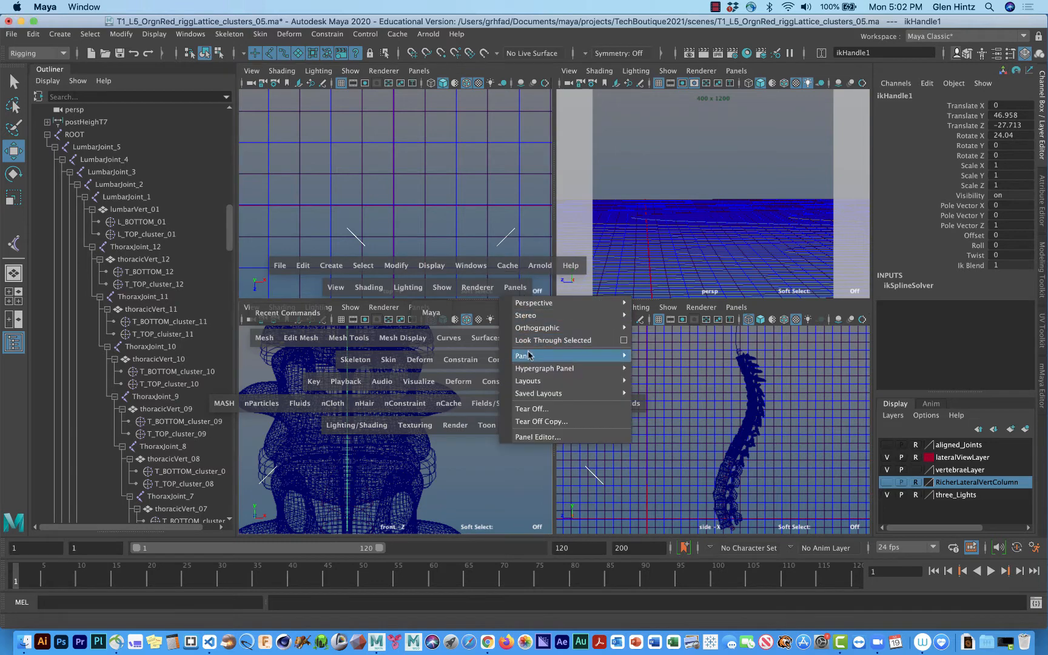
pyautogui.moveTo(527, 381)
pyautogui.click(679, 392)
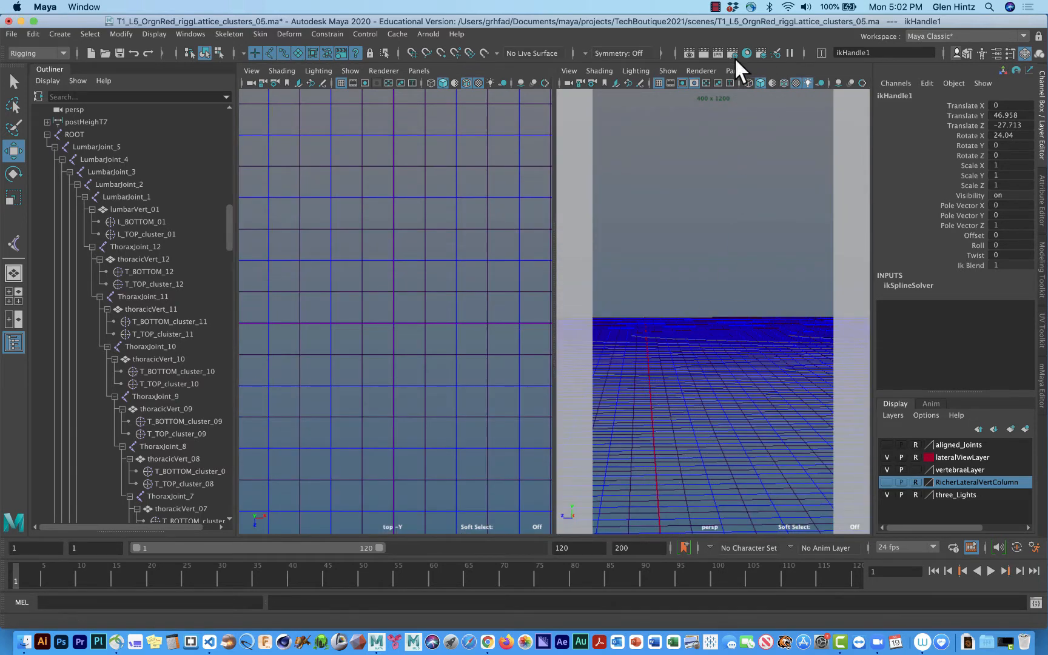
# - Set both viewports to the orthographic side view
pyautogui.click(418, 69)
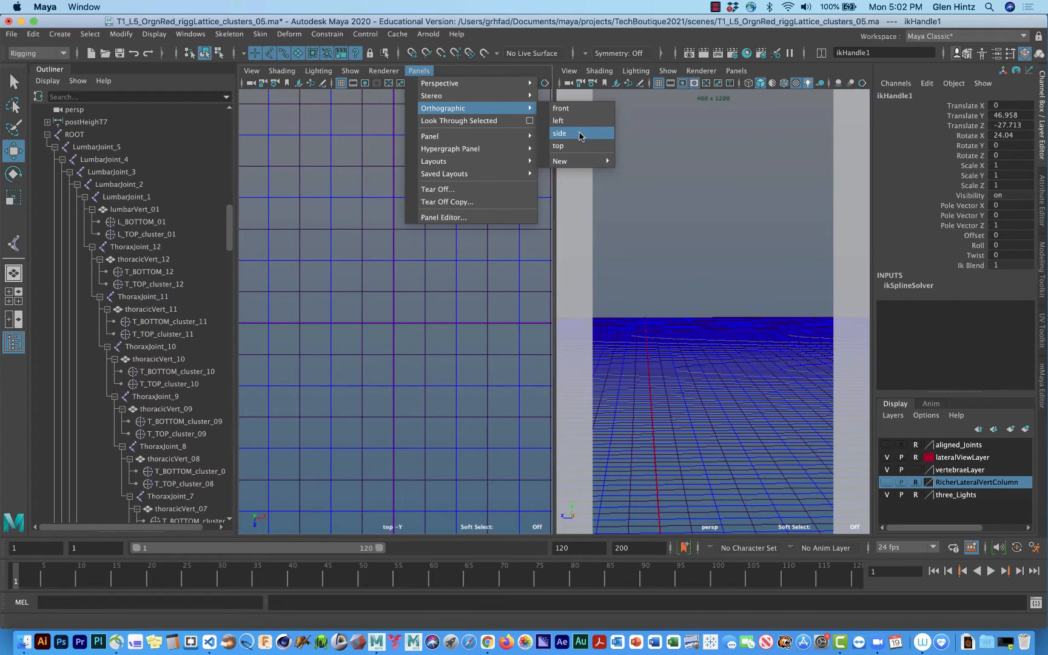
pyautogui.click(581, 134)
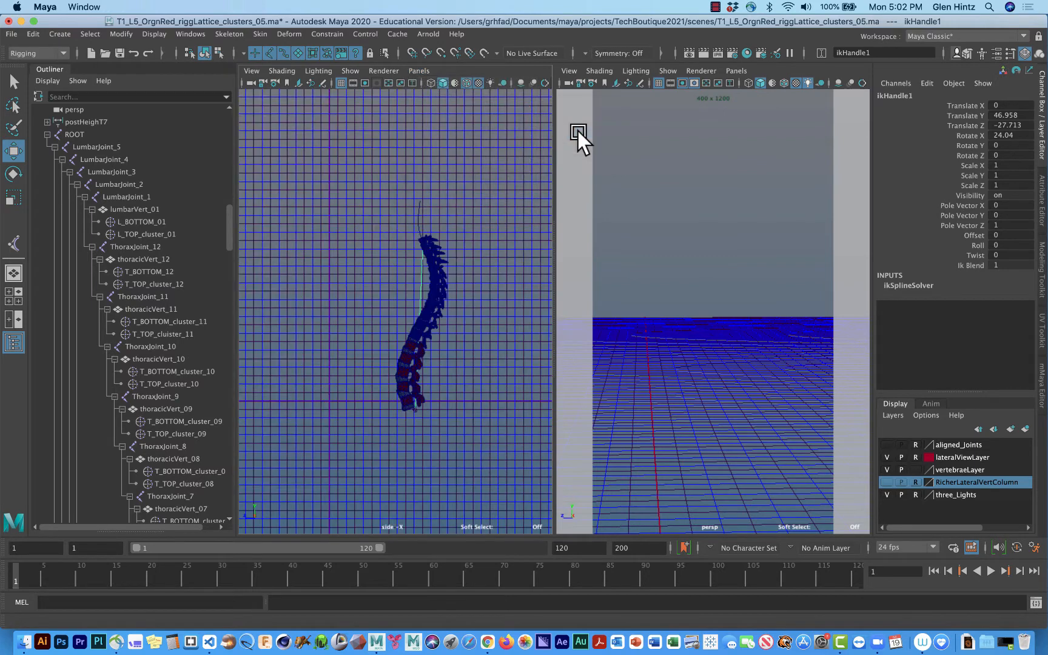
pyautogui.click(736, 70)
pyautogui.moveTo(745, 98)
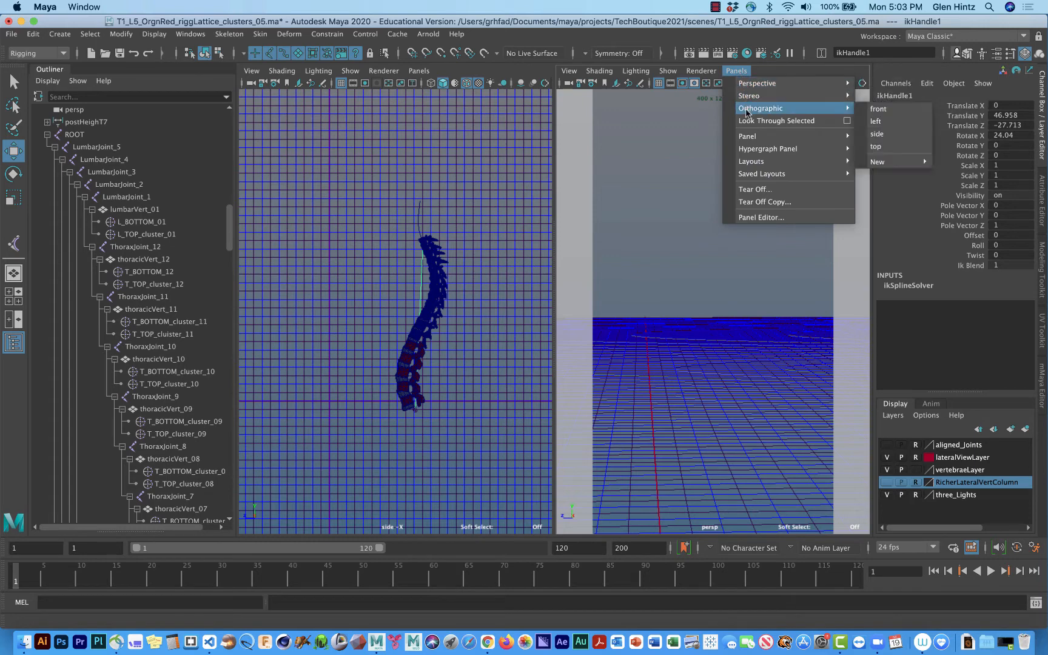
pyautogui.moveTo(792, 109)
pyautogui.click(908, 137)
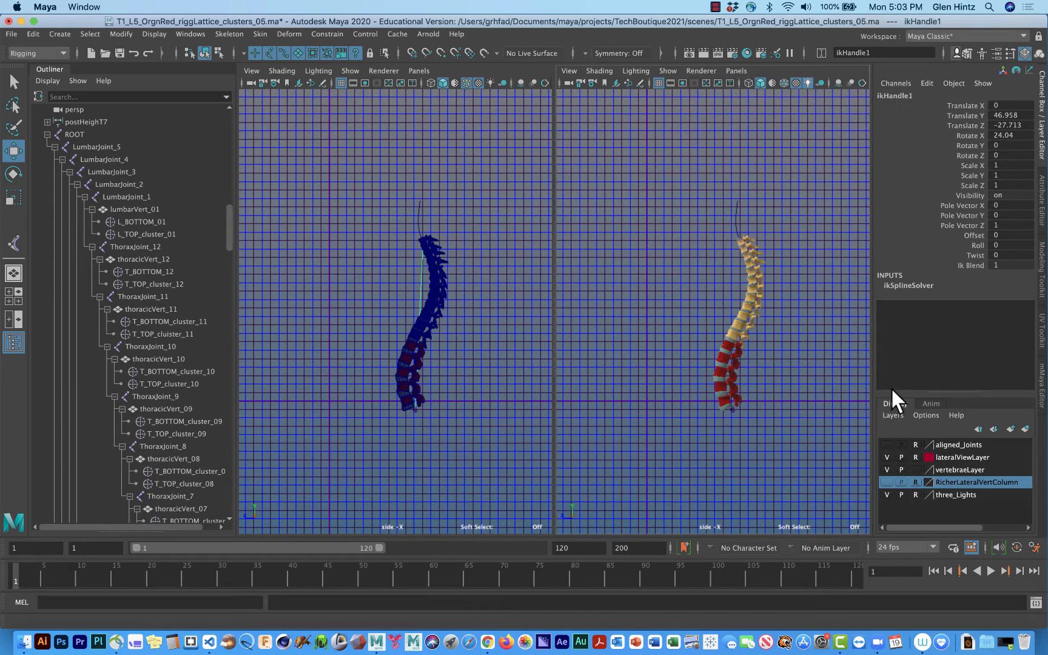
# - Hide every object type in the first side view except NURBS curves and NURBS CVs
pyautogui.click(352, 70)
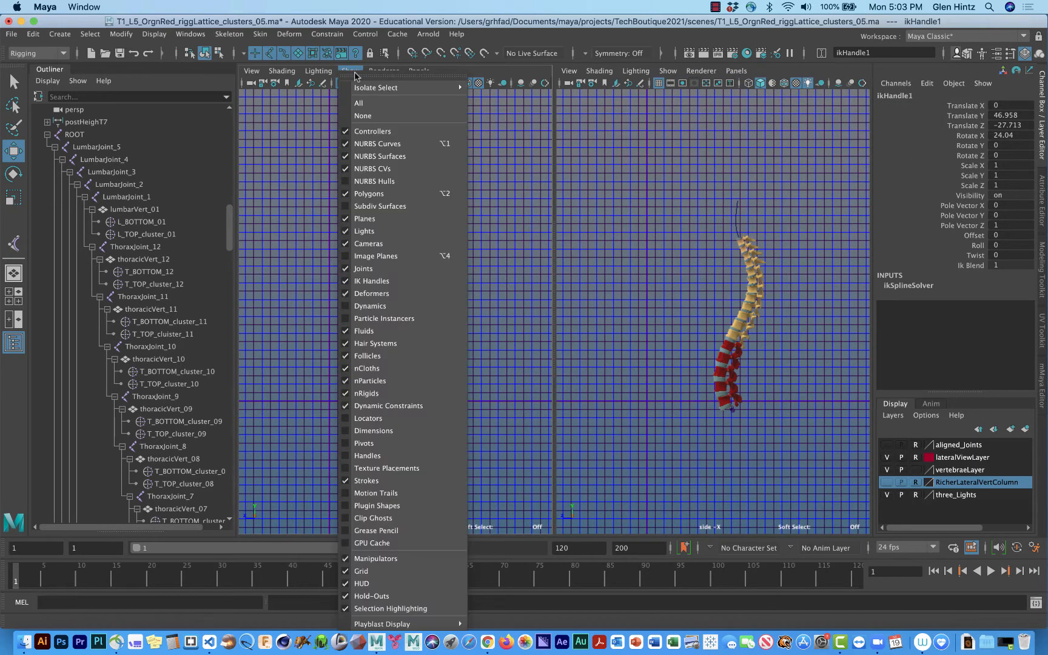
pyautogui.click(357, 116)
pyautogui.click(356, 73)
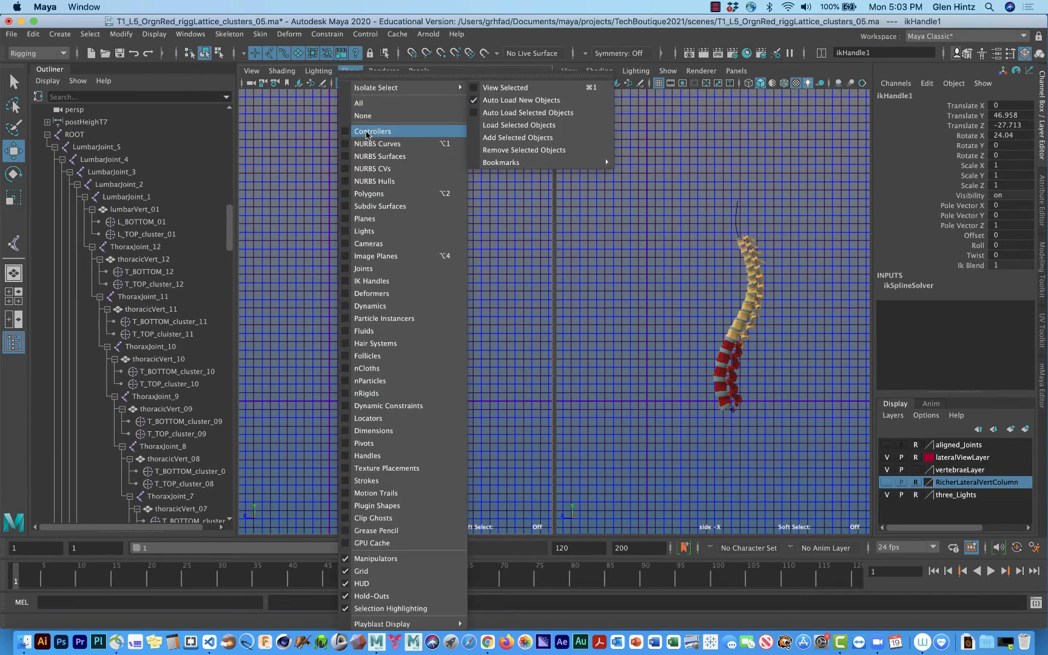
pyautogui.click(368, 144)
pyautogui.click(355, 72)
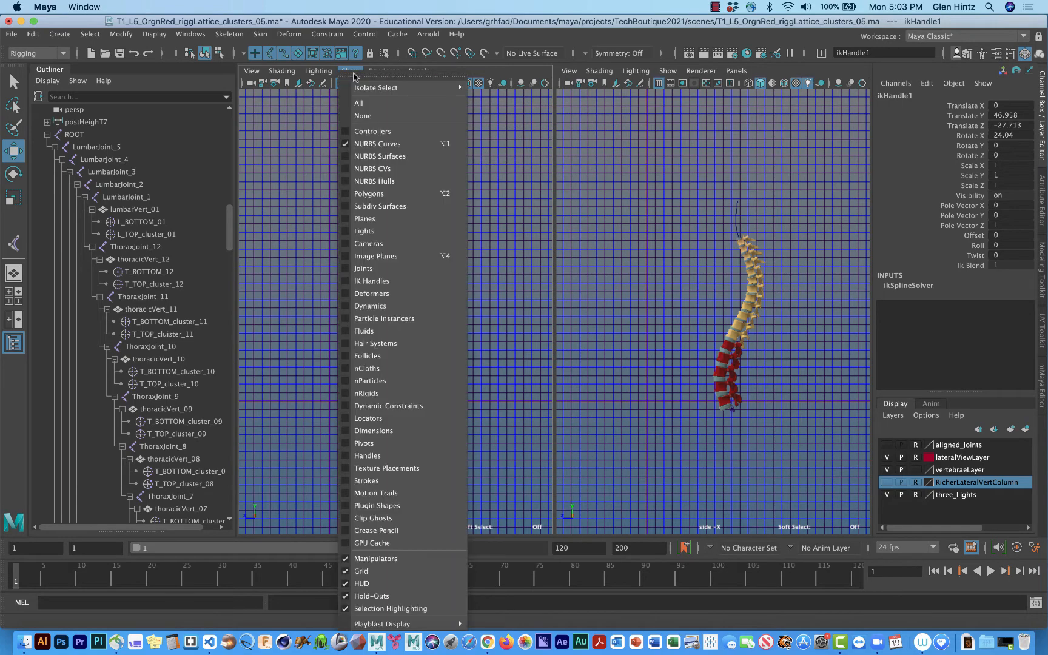
pyautogui.click(362, 170)
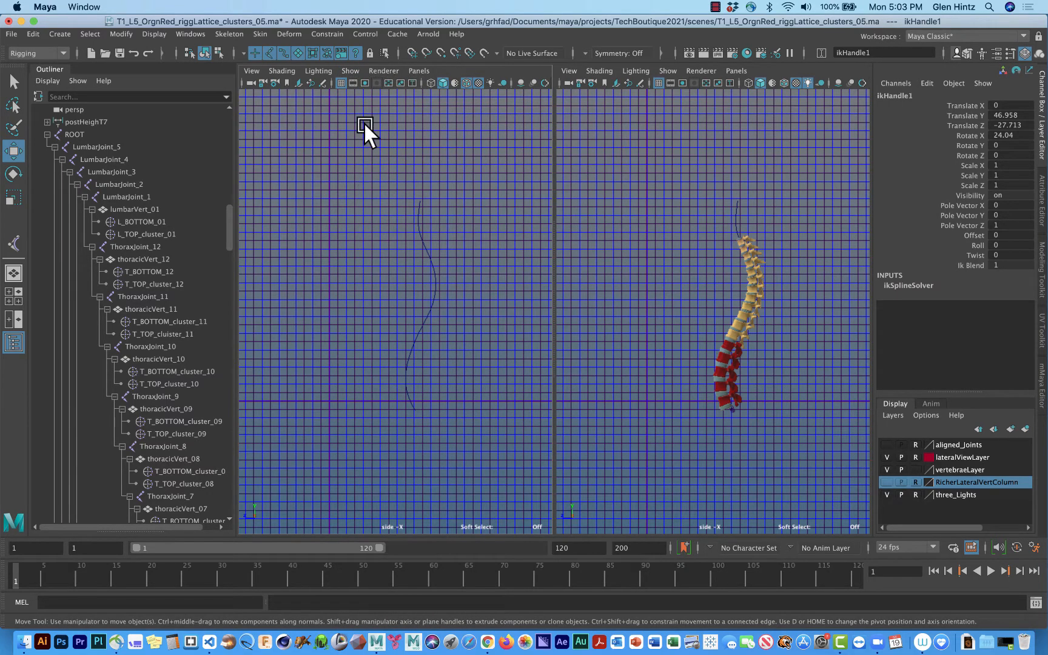
# - Display deformers in the first side view and frame the full length of the spine curve
pyautogui.click(352, 71)
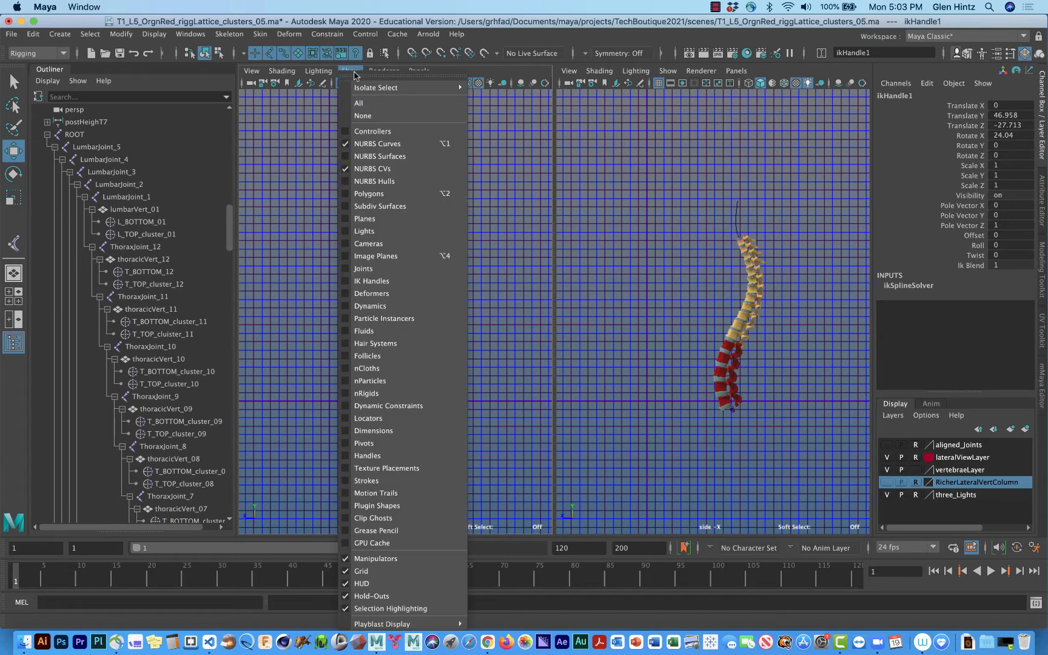
pyautogui.click(380, 294)
pyautogui.press('f')
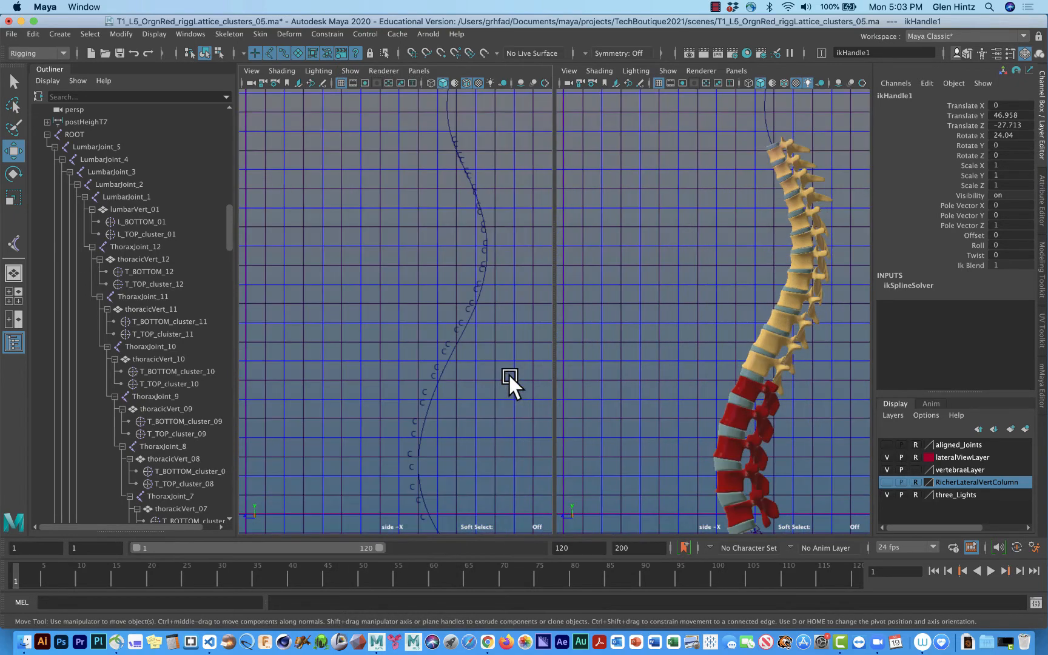
pyautogui.keyDown('alt'); pyautogui.moveTo(502, 358); pyautogui.dragTo(437, 320, button='middle'); pyautogui.keyUp('alt')
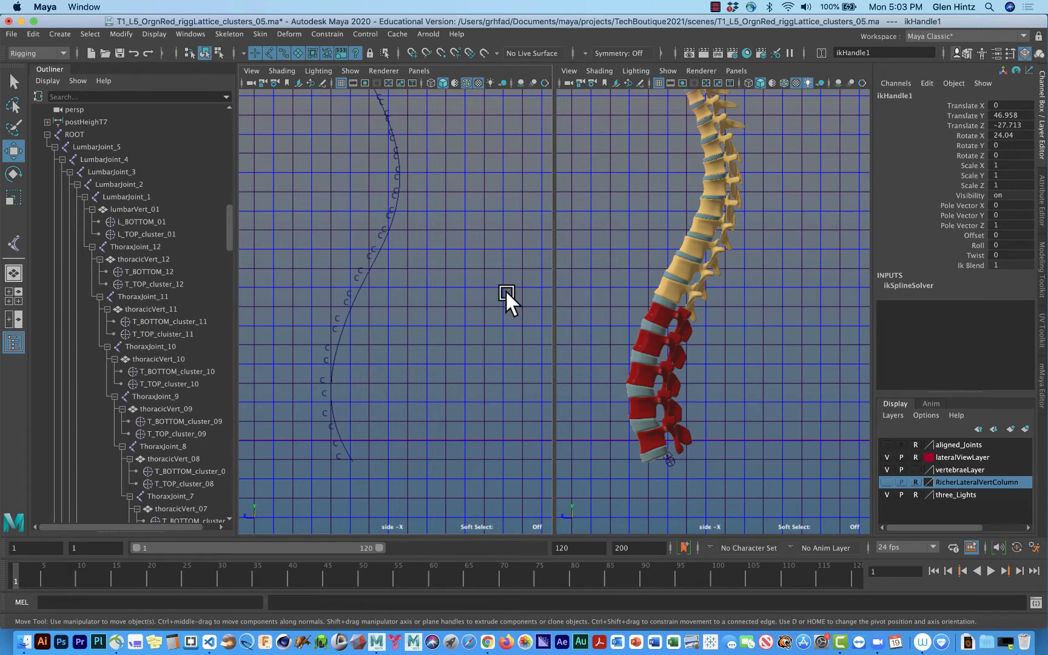
pyautogui.scroll(-3, 506, 292)
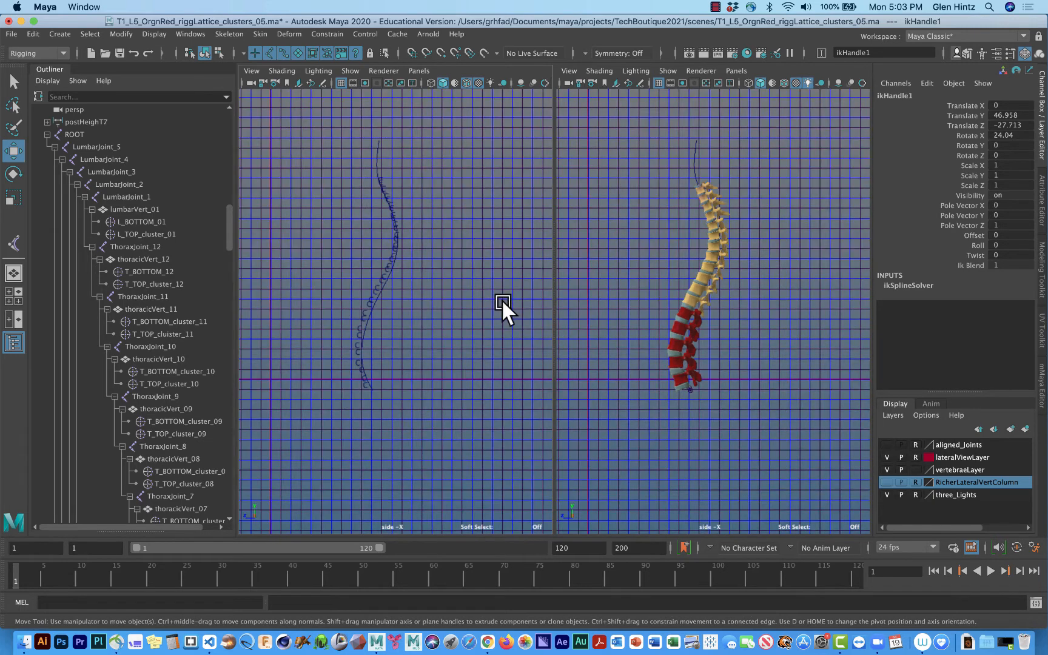
# - Leave only deformers displayed in the first side view, and select and hide all the cluster handles along the spine
pyautogui.click(350, 71)
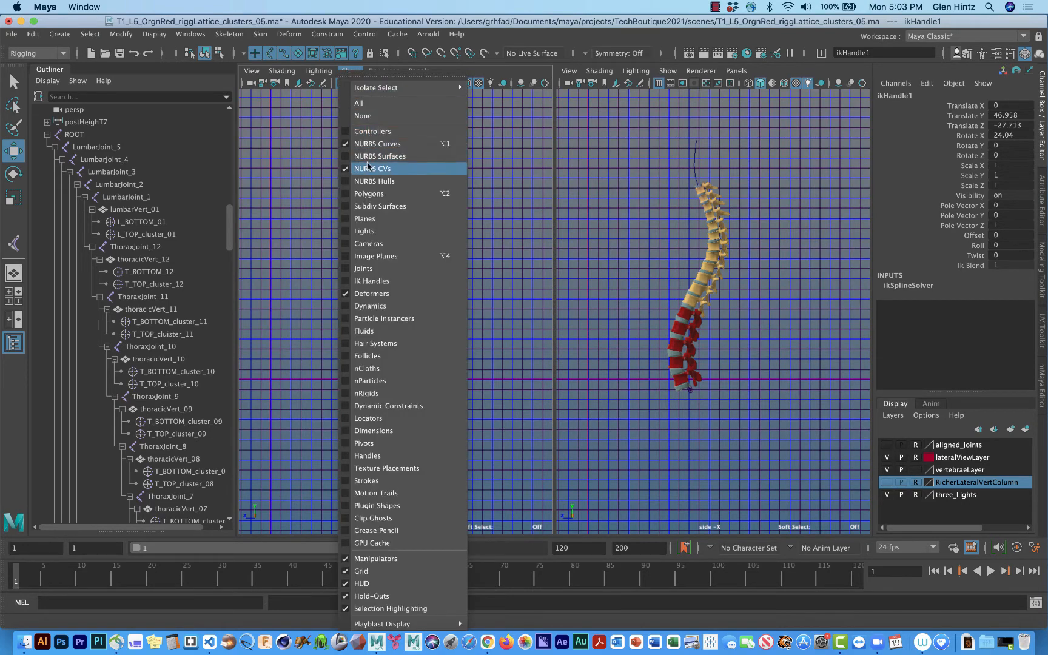
pyautogui.click(368, 145)
pyautogui.click(352, 72)
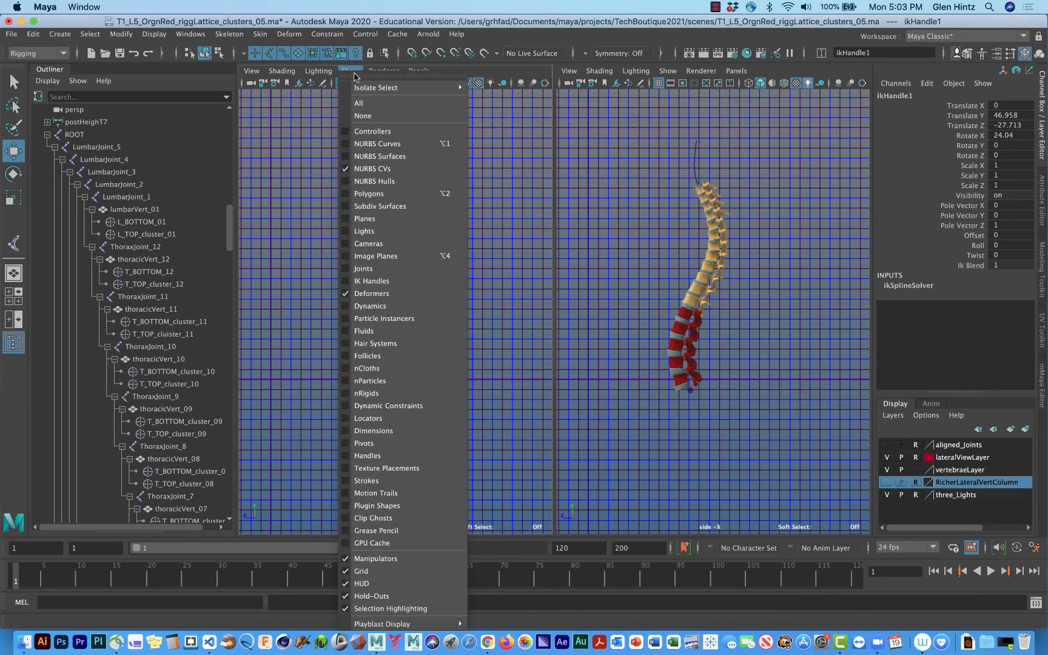
pyautogui.click(371, 170)
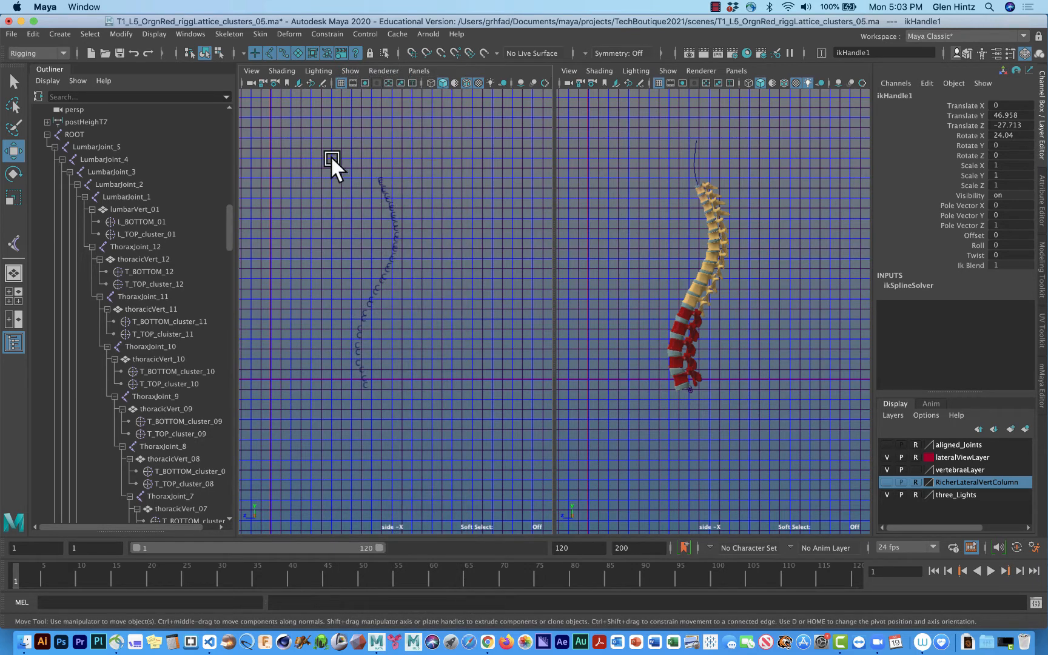
pyautogui.moveTo(332, 159); pyautogui.dragTo(420, 403)
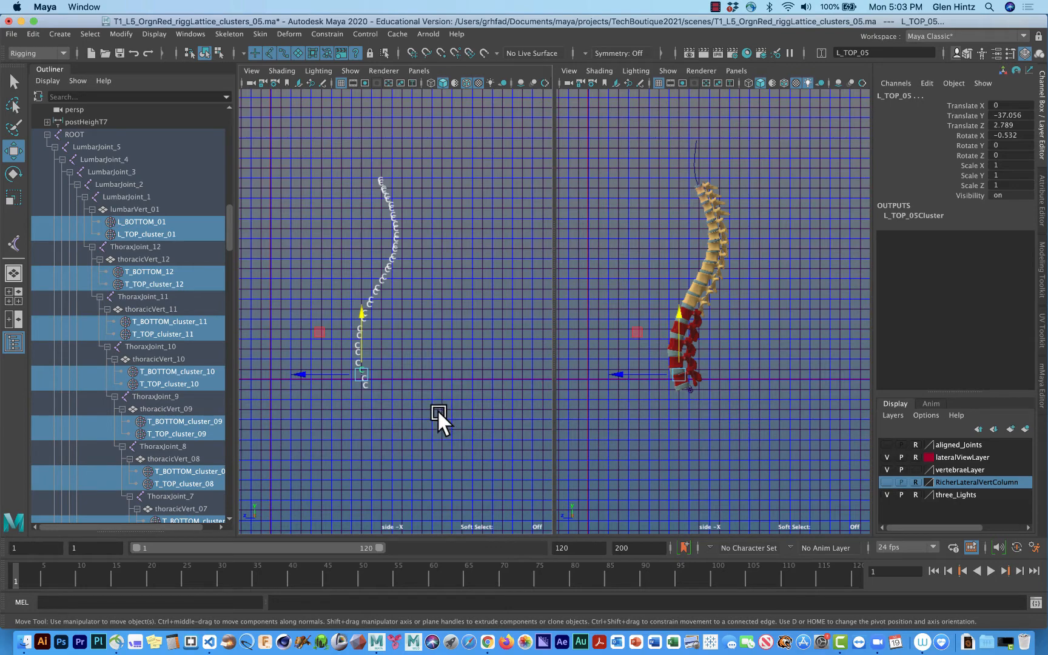
pyautogui.press('h')
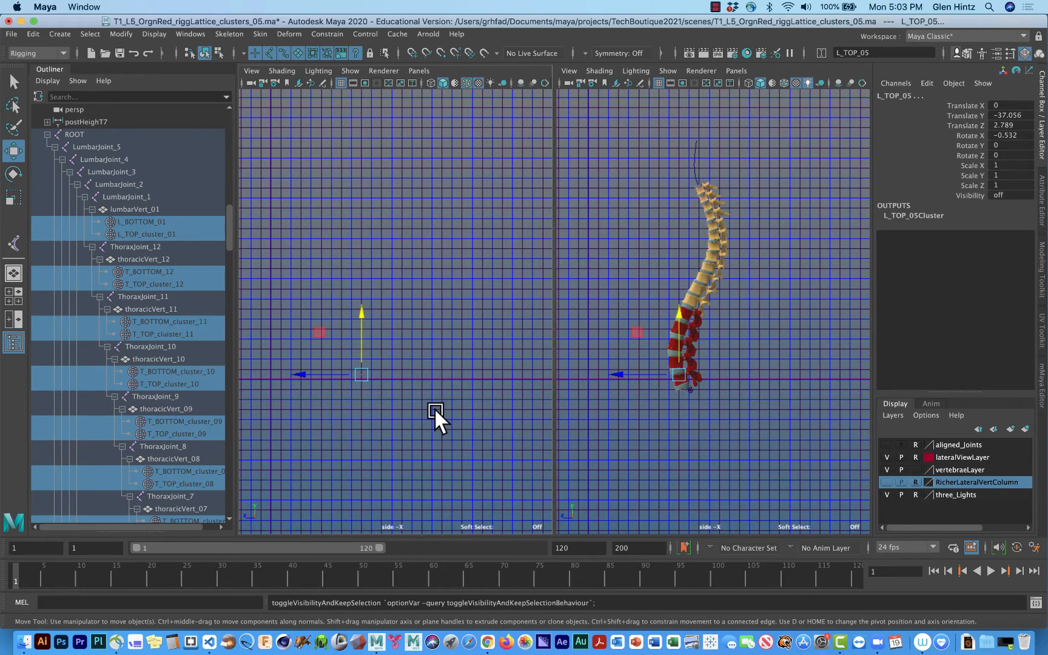
# - Display NURBS curves and NURBS surfaces again in the first side view
pyautogui.click(350, 70)
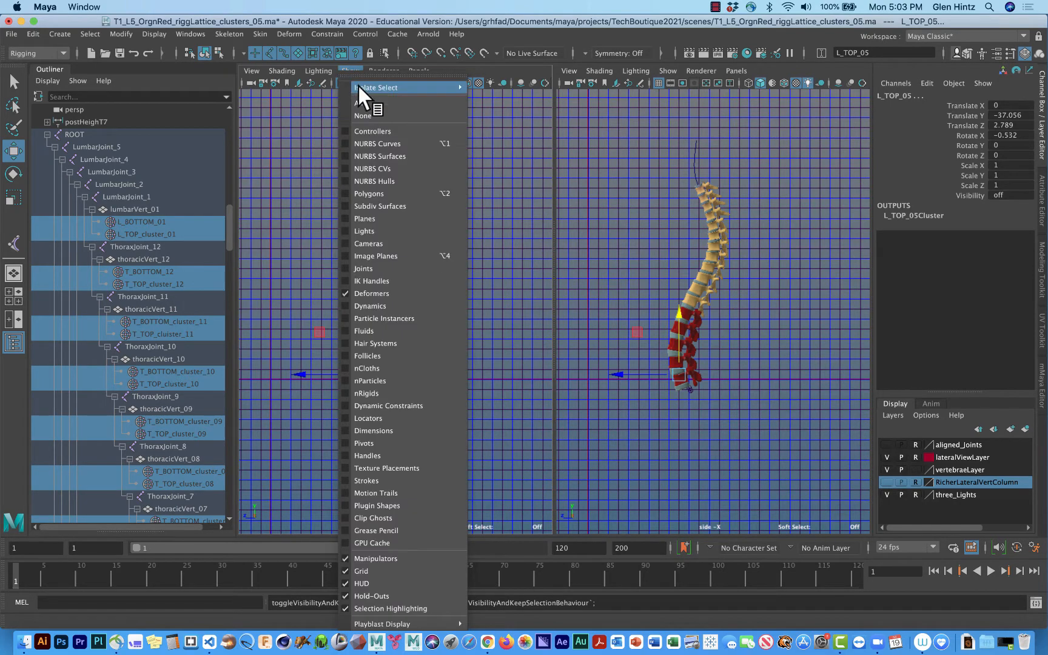
pyautogui.click(376, 143)
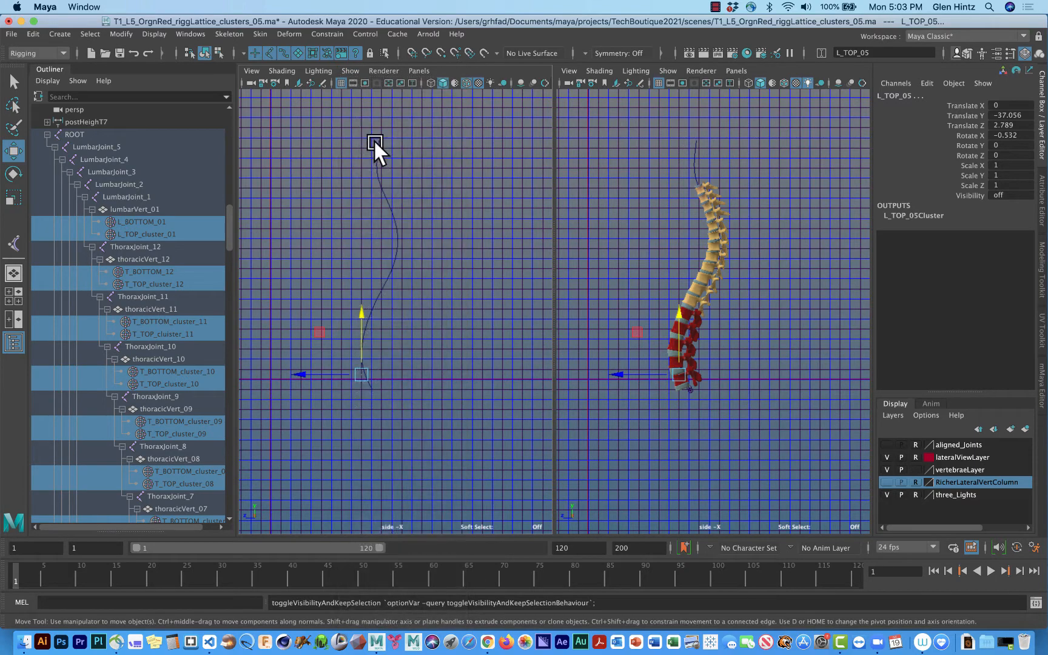
pyautogui.click(345, 68)
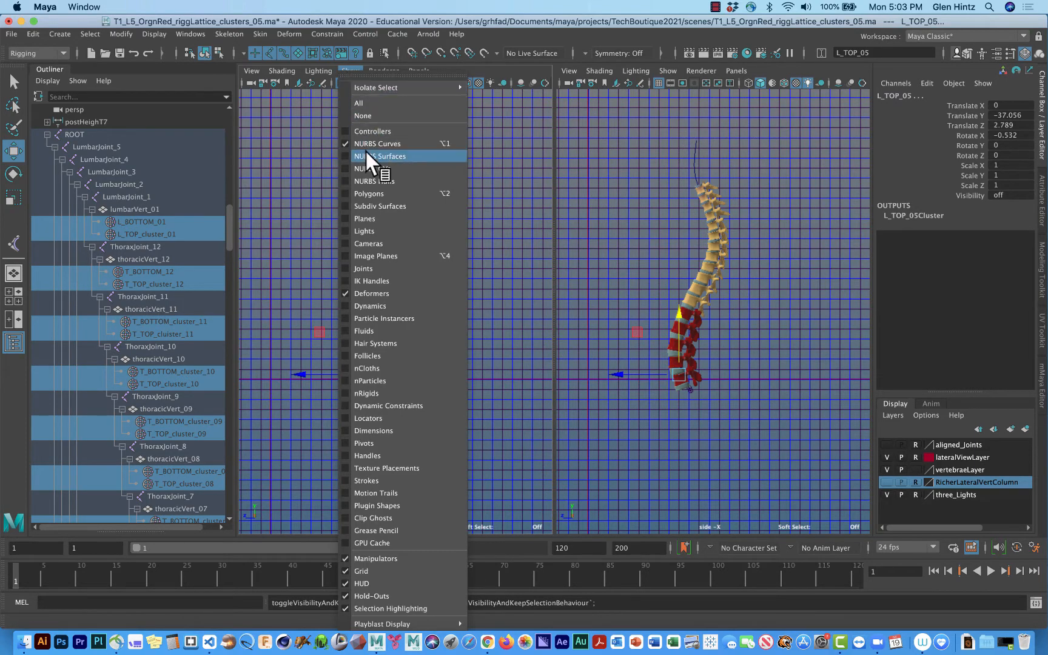
pyautogui.click(365, 152)
pyautogui.click(344, 65)
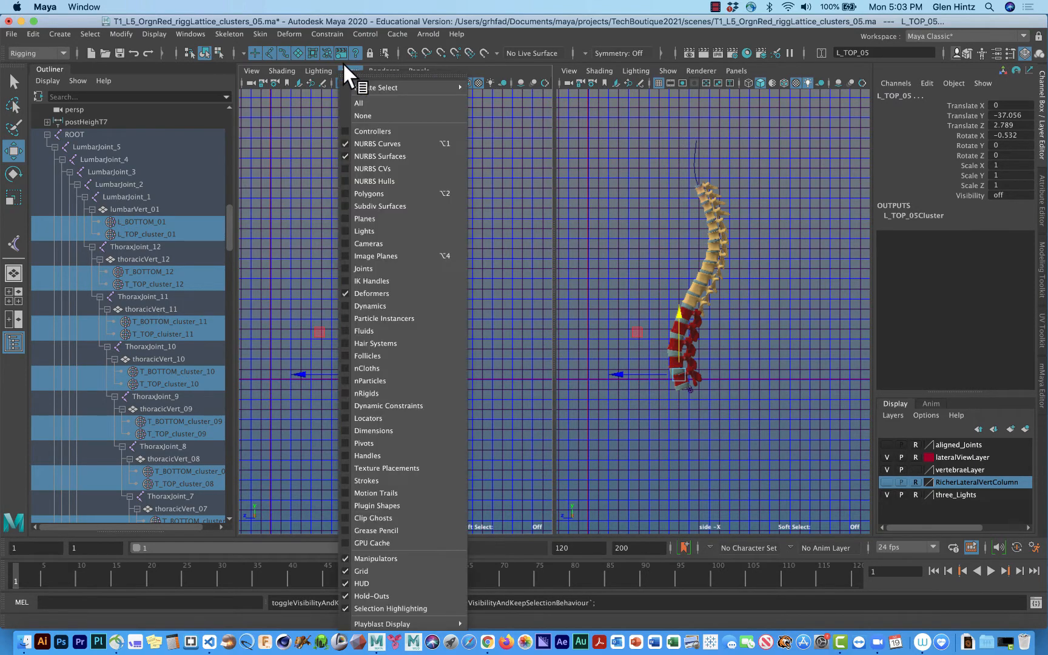
pyautogui.click(438, 317)
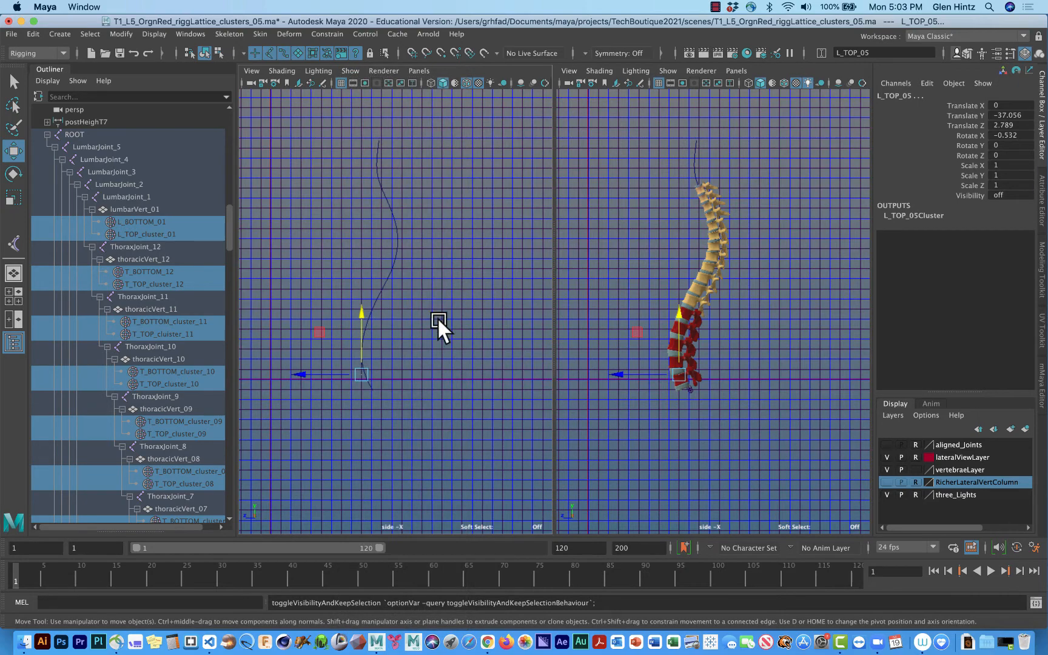
# - Apply a nonlinear Bend deformer to the spine's NURBS curve and show its manipulator handles
pyautogui.click(385, 279)
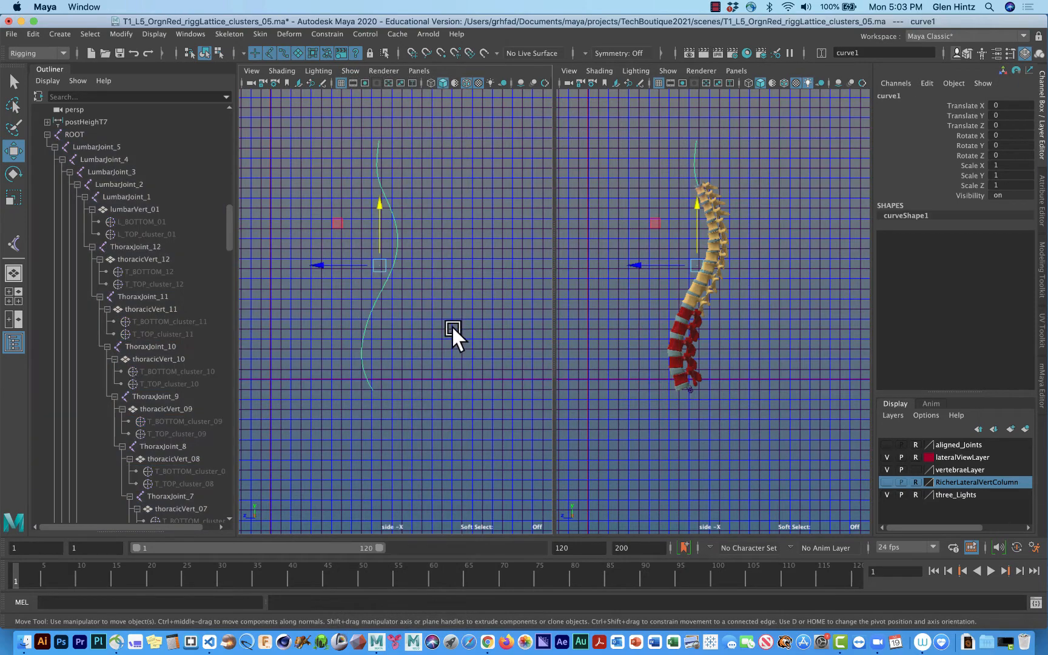
pyautogui.scroll(5, 451, 325)
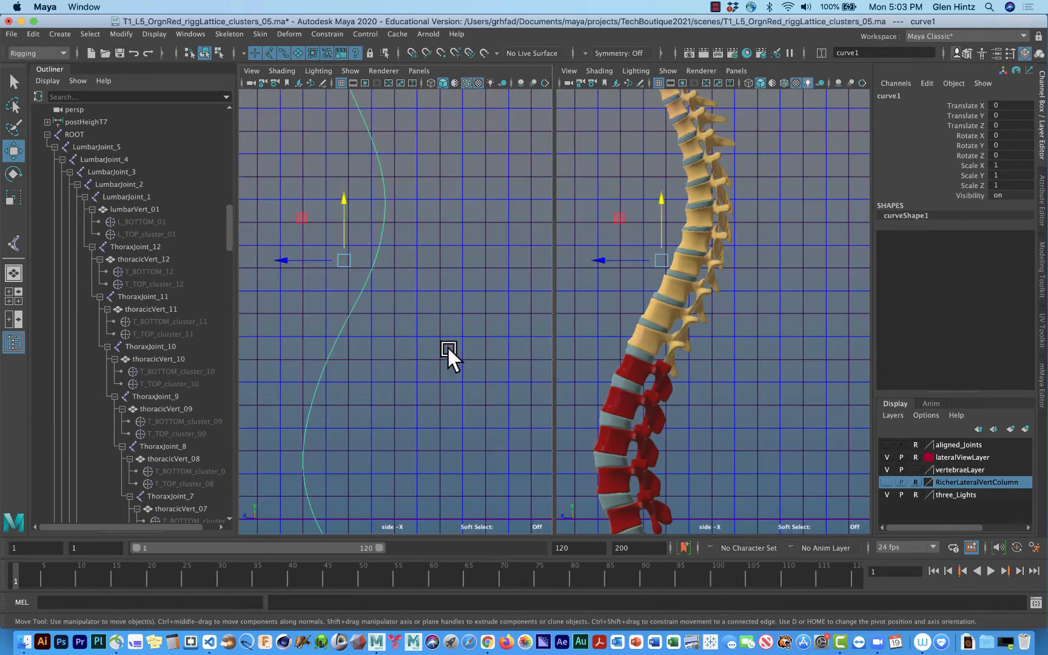
pyautogui.scroll(-5, 450, 337)
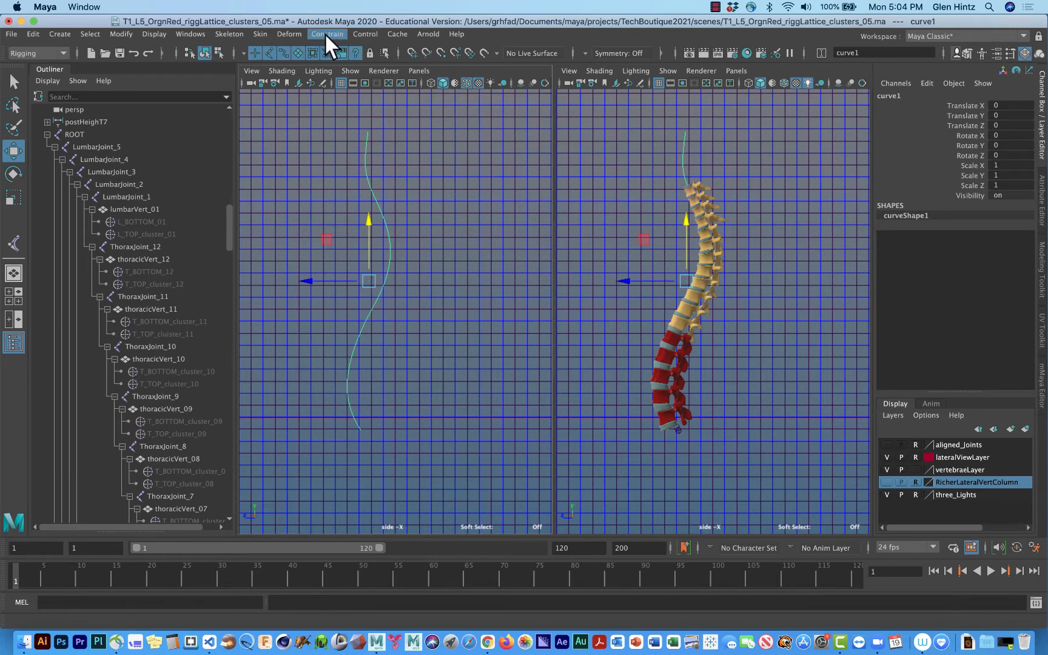
pyautogui.click(291, 34)
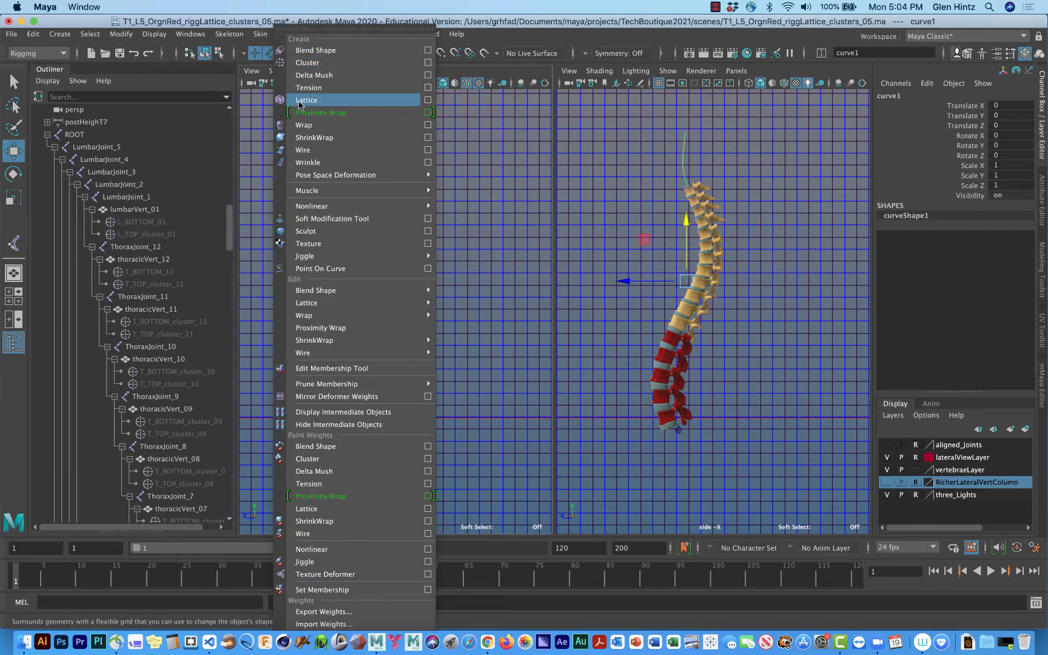
pyautogui.moveTo(378, 206)
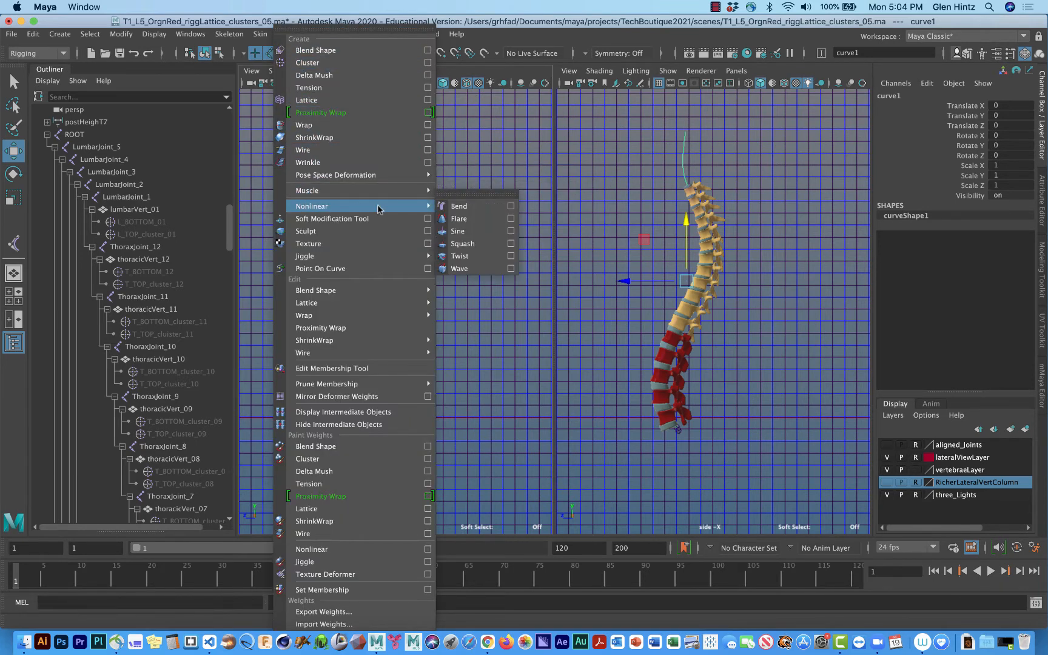
pyautogui.click(459, 207)
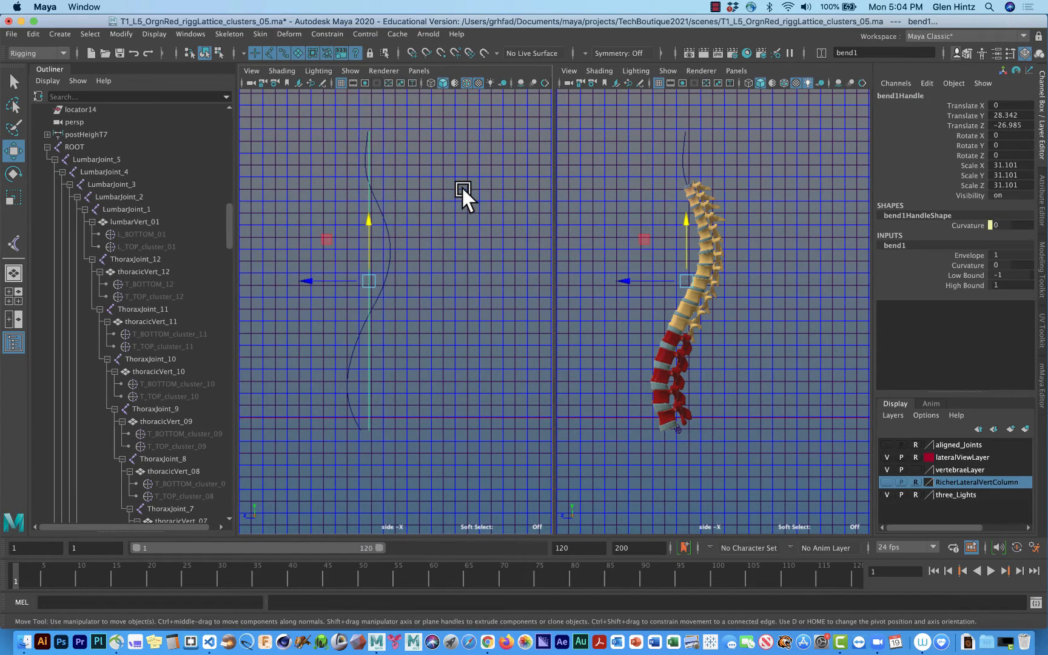
pyautogui.press('t')
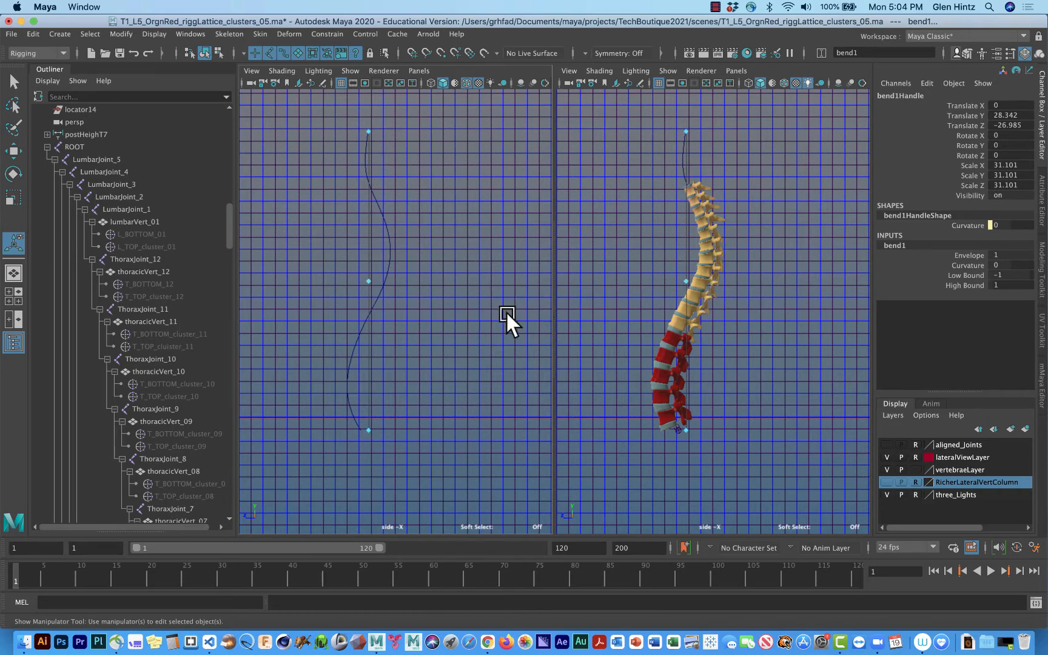
# - Switch the second view to the persp camera and hide its grid
pyautogui.click(736, 71)
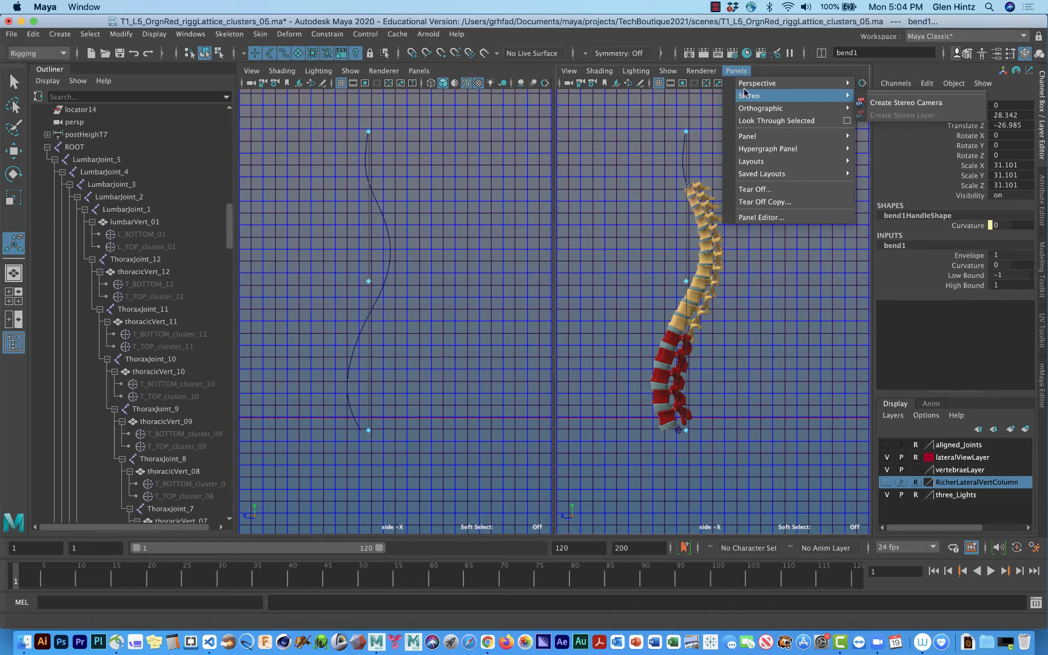
pyautogui.moveTo(746, 85)
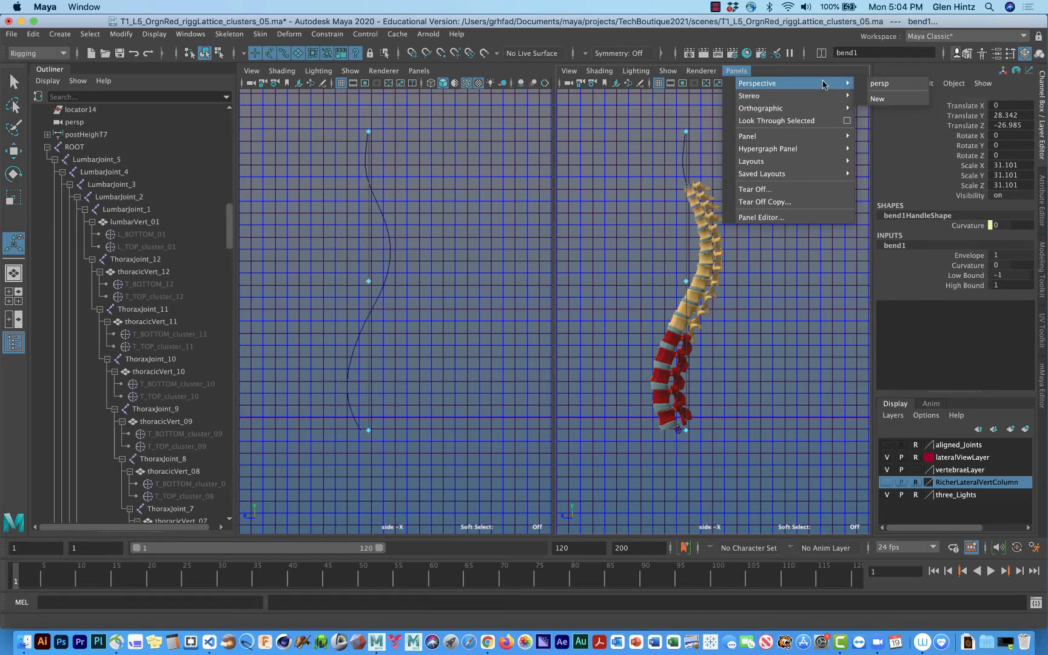
pyautogui.click(878, 84)
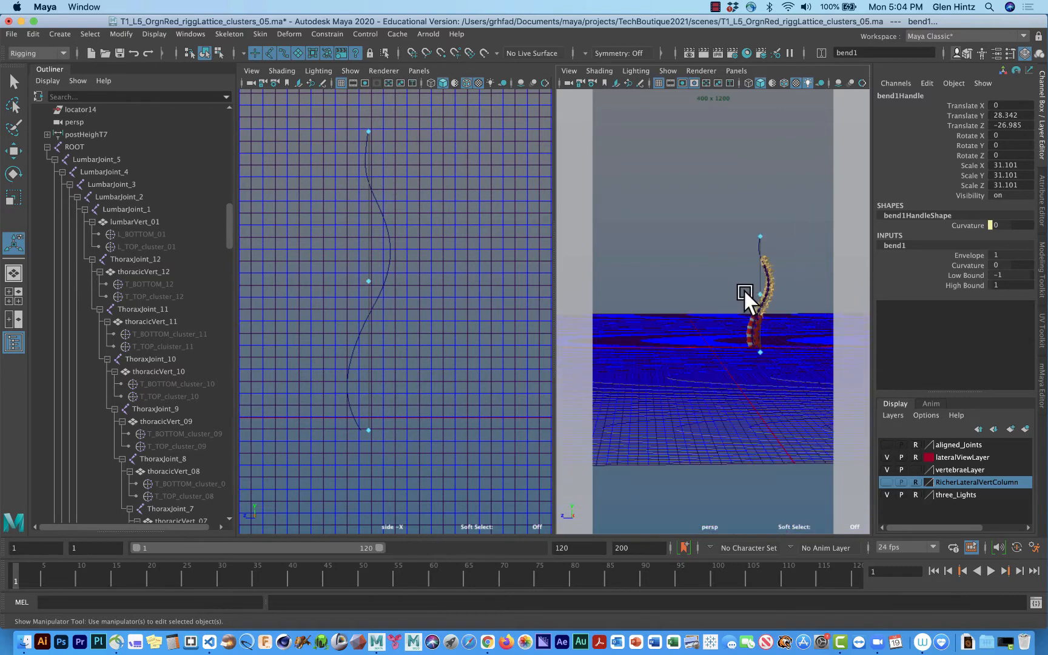
pyautogui.click(668, 70)
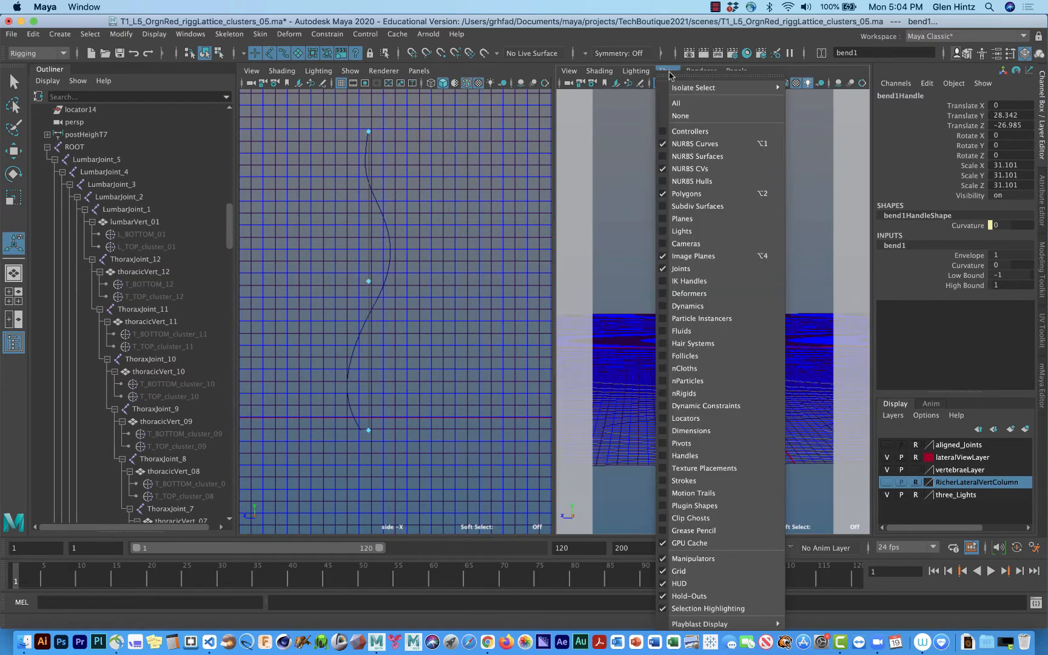
pyautogui.click(678, 570)
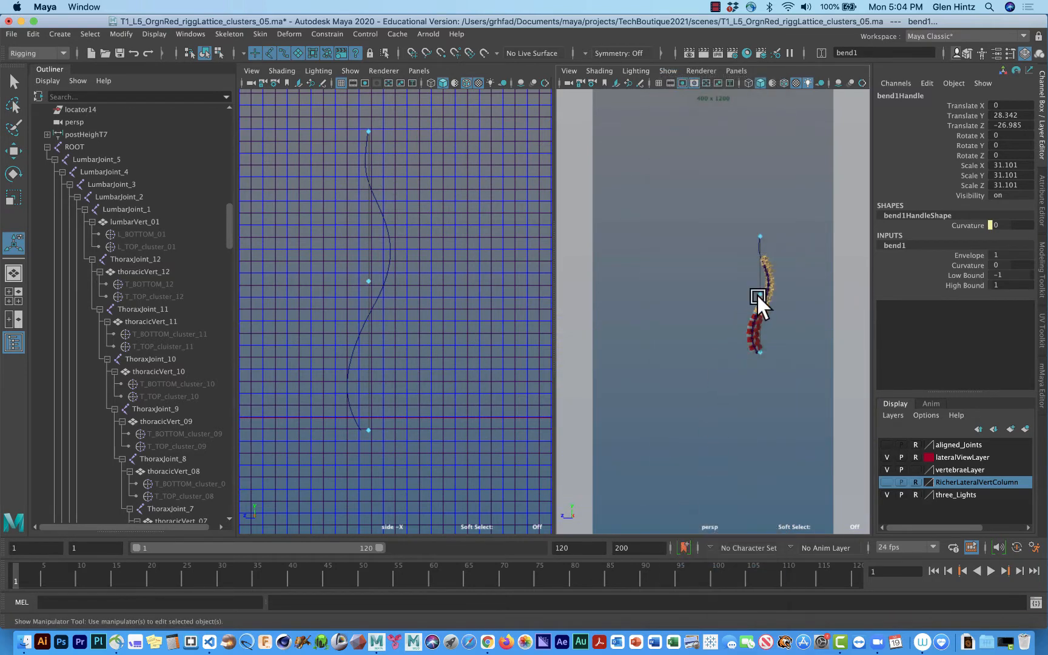
# - Try bending the spine with the deformer's middle handle to a curvature of about 156
pyautogui.moveTo(762, 291); pyautogui.dragTo(740, 345)
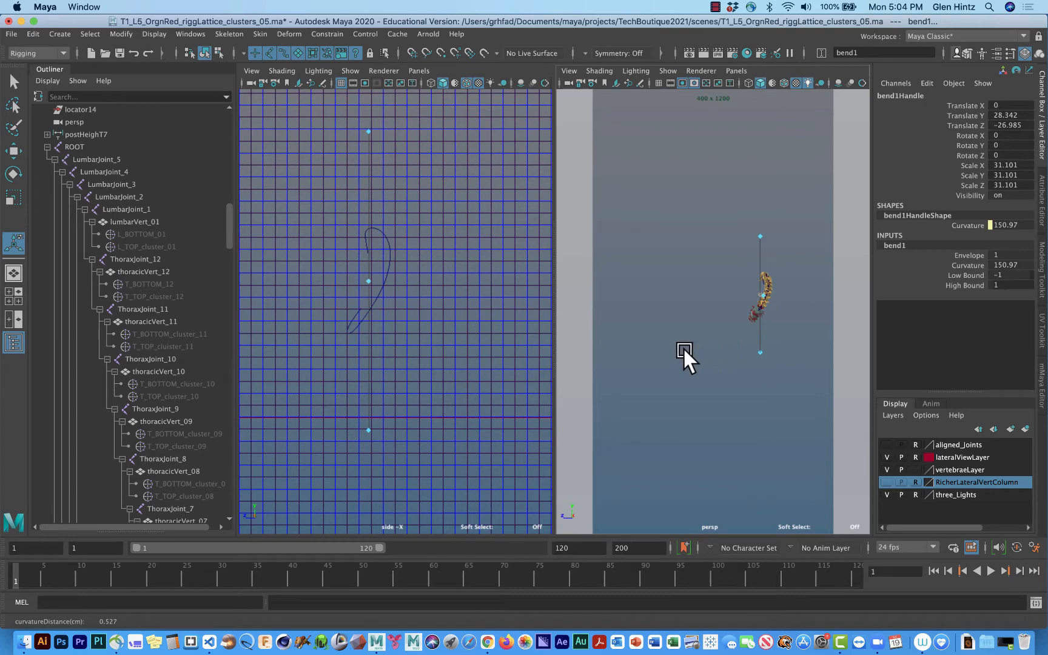
pyautogui.keyDown('alt'); pyautogui.moveTo(682, 347); pyautogui.dragTo(731, 320, button='right'); pyautogui.keyUp('alt')
pyautogui.keyDown('alt'); pyautogui.moveTo(730, 320); pyautogui.dragTo(608, 322, button='middle'); pyautogui.keyUp('alt')
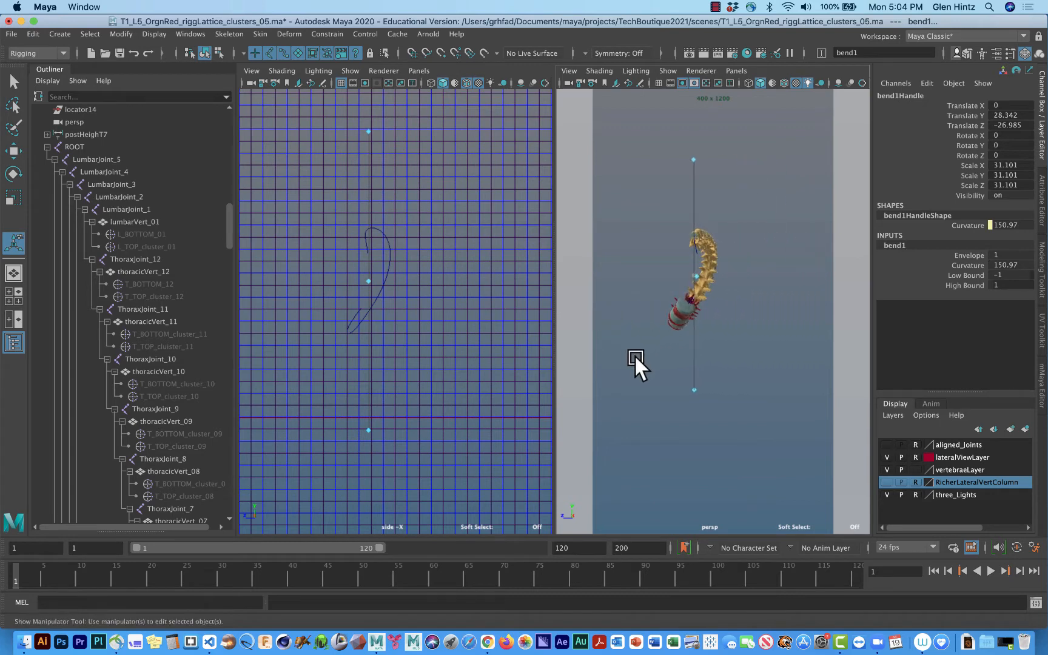
pyautogui.keyDown('alt'); pyautogui.moveTo(636, 364); pyautogui.dragTo(682, 372); pyautogui.keyUp('alt')
pyautogui.moveTo(731, 295)
pyautogui.mouseDown()
pyautogui.moveTo(740, 291)
pyautogui.moveTo(584, 271)
pyautogui.moveTo(660, 277)
pyautogui.moveTo(732, 317)
pyautogui.moveTo(698, 293)
pyautogui.moveTo(604, 276)
pyautogui.moveTo(724, 299)
pyautogui.mouseUp()
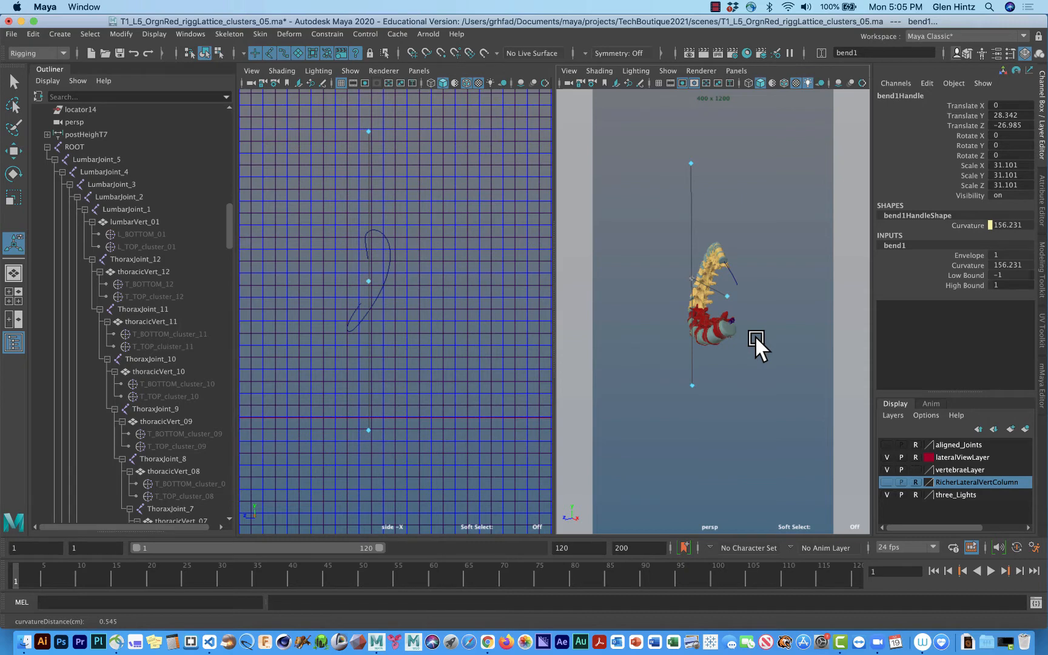
# - Set the curvature on the bend1 input node to 0
pyautogui.doubleClick(1020, 223)
pyautogui.write('1')
pyautogui.press('Return')
pyautogui.doubleClick(1010, 224)
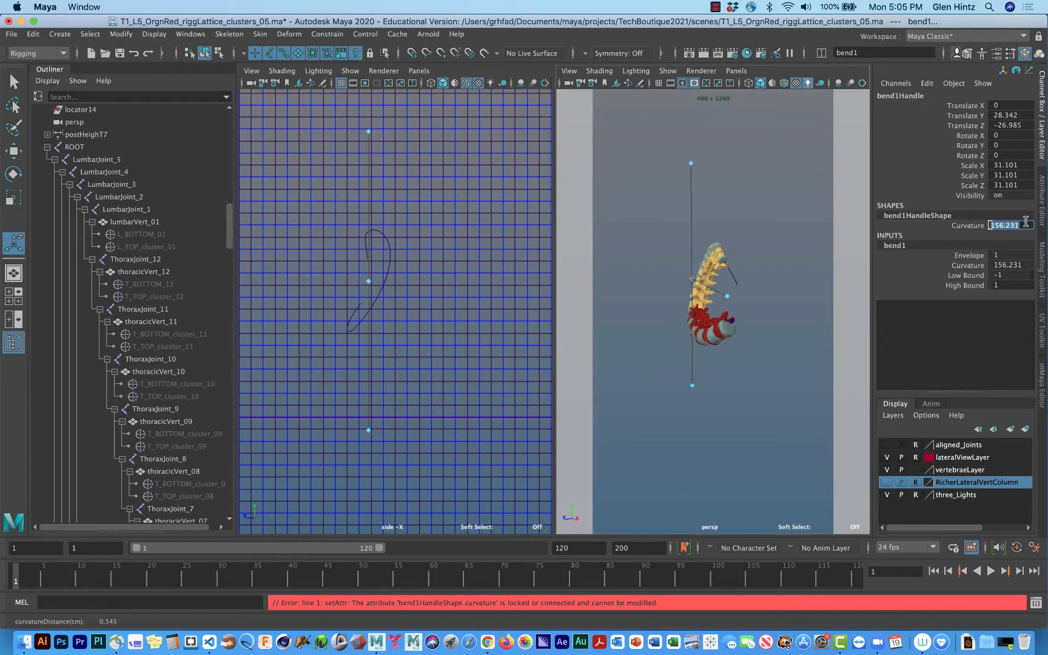
pyautogui.doubleClick(1024, 266)
pyautogui.write('0')
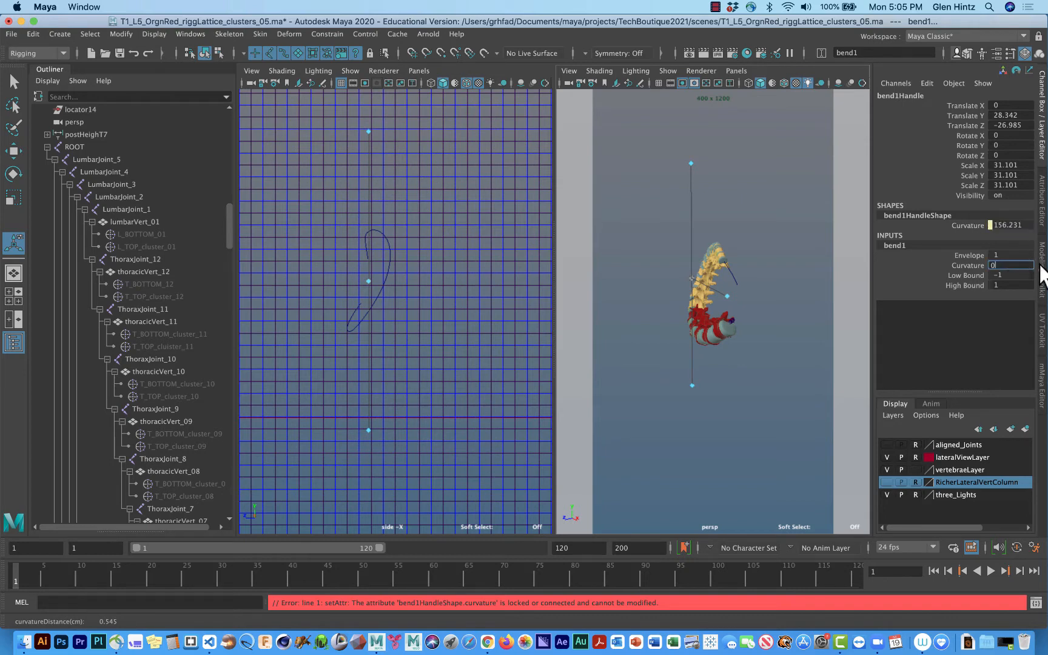
pyautogui.press('Return')
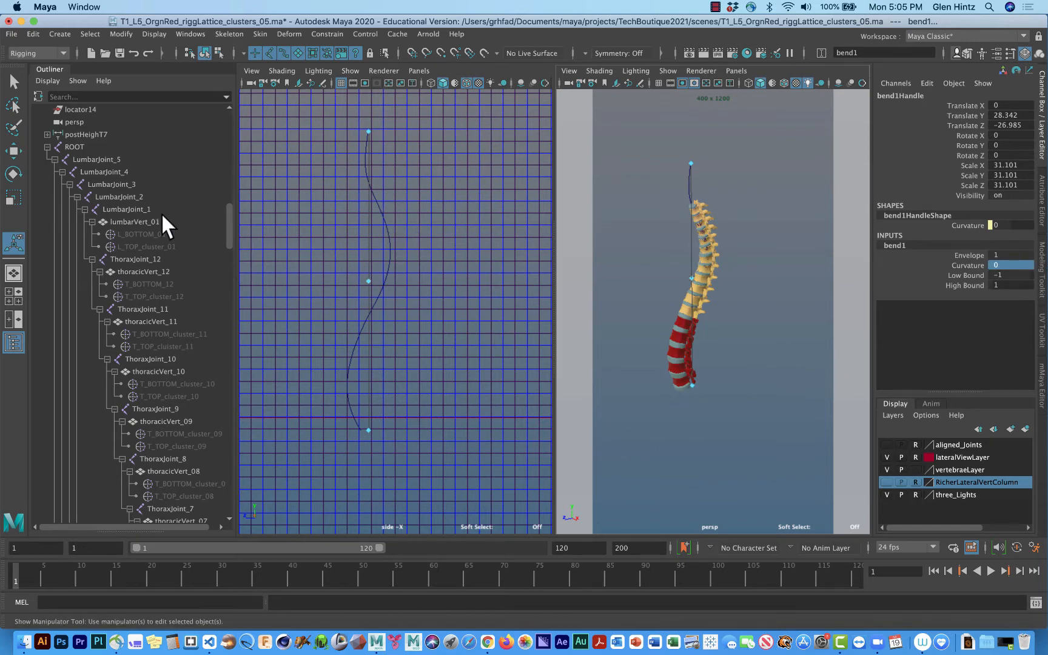
# - Select bend1Handle in the Outliner and rotate it to 90 degrees in Y
pyautogui.moveTo(229, 226)
pyautogui.mouseDown()
pyautogui.moveTo(220, 392)
pyautogui.moveTo(236, 210)
pyautogui.mouseUp()
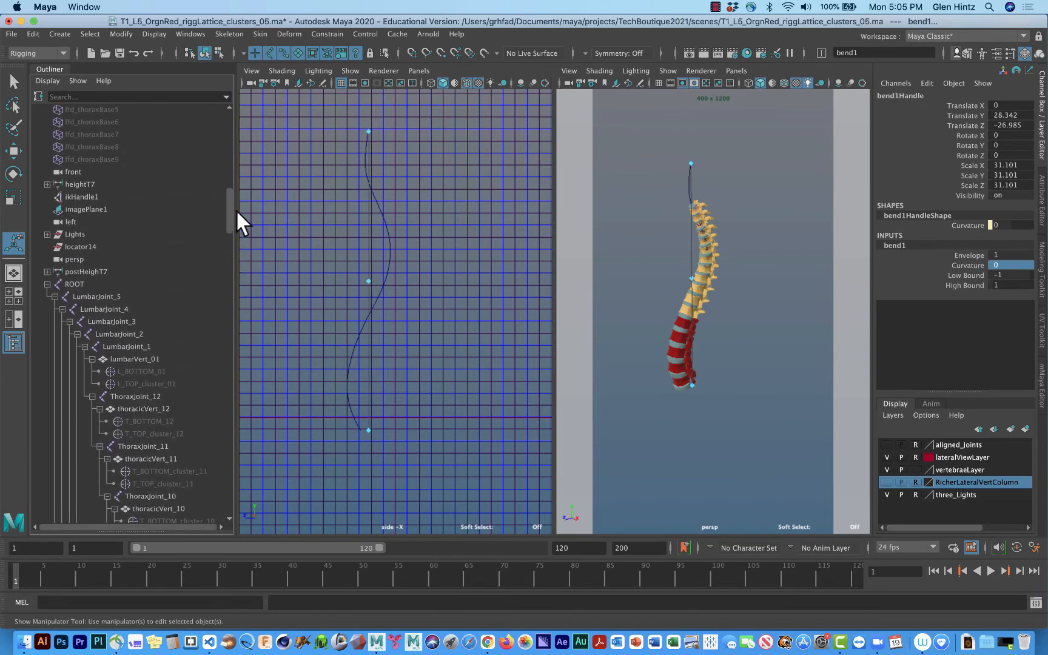
pyautogui.moveTo(235, 210); pyautogui.dragTo(234, 115)
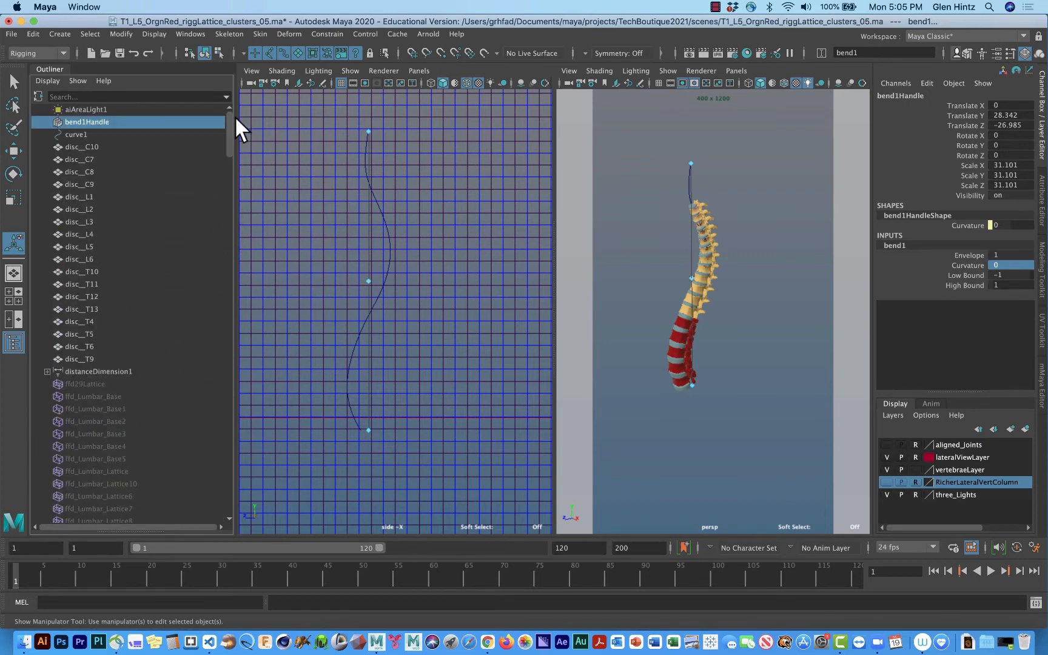
pyautogui.click(85, 121)
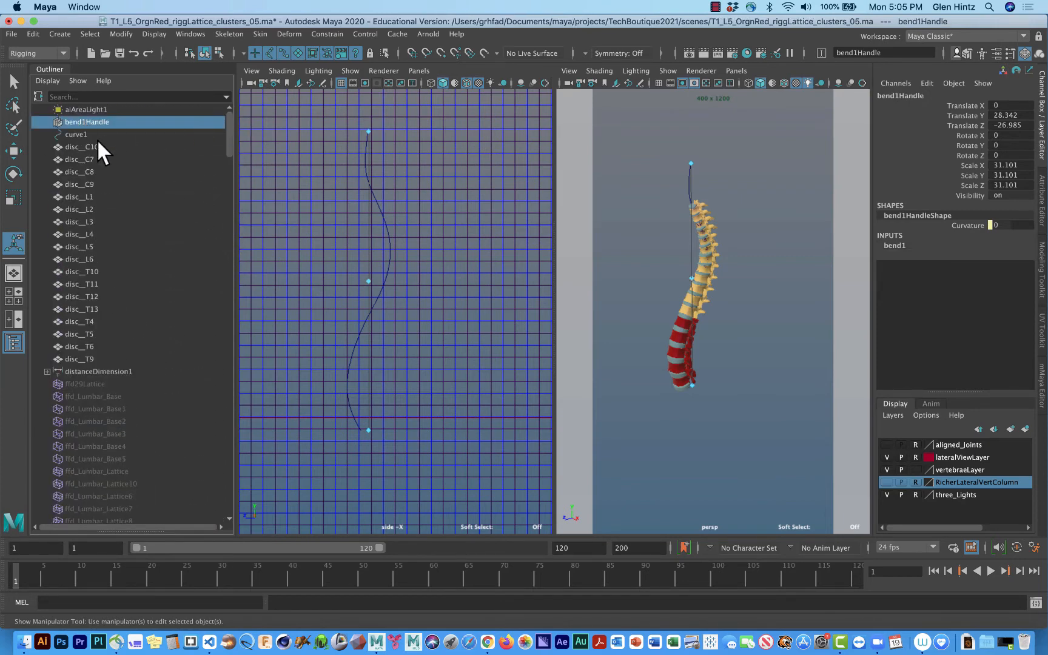
pyautogui.press('e')
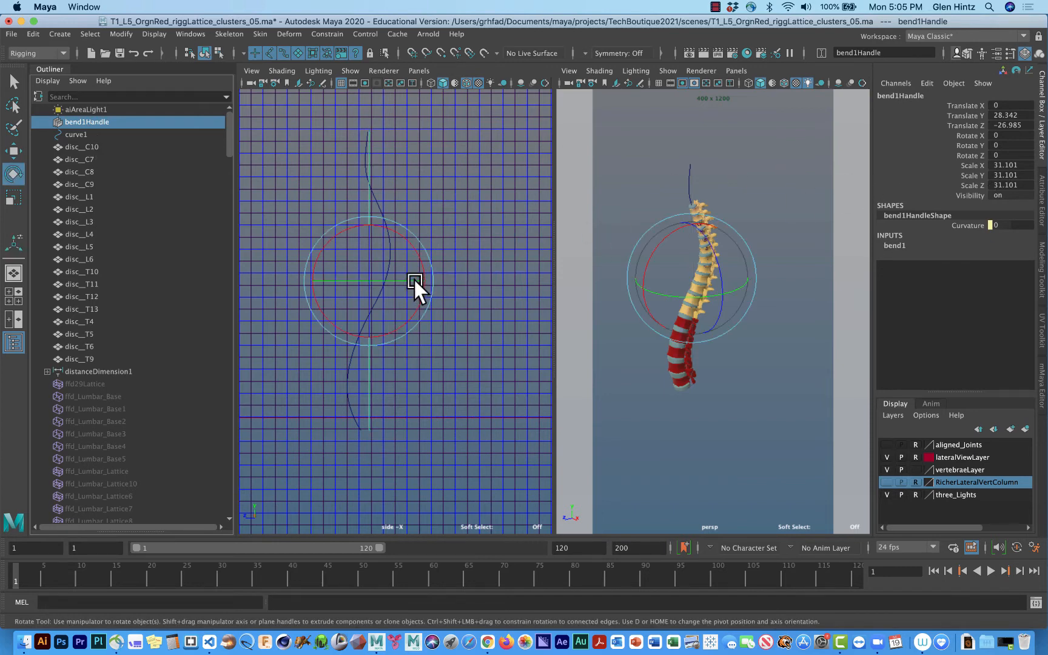
pyautogui.moveTo(416, 280); pyautogui.dragTo(366, 279)
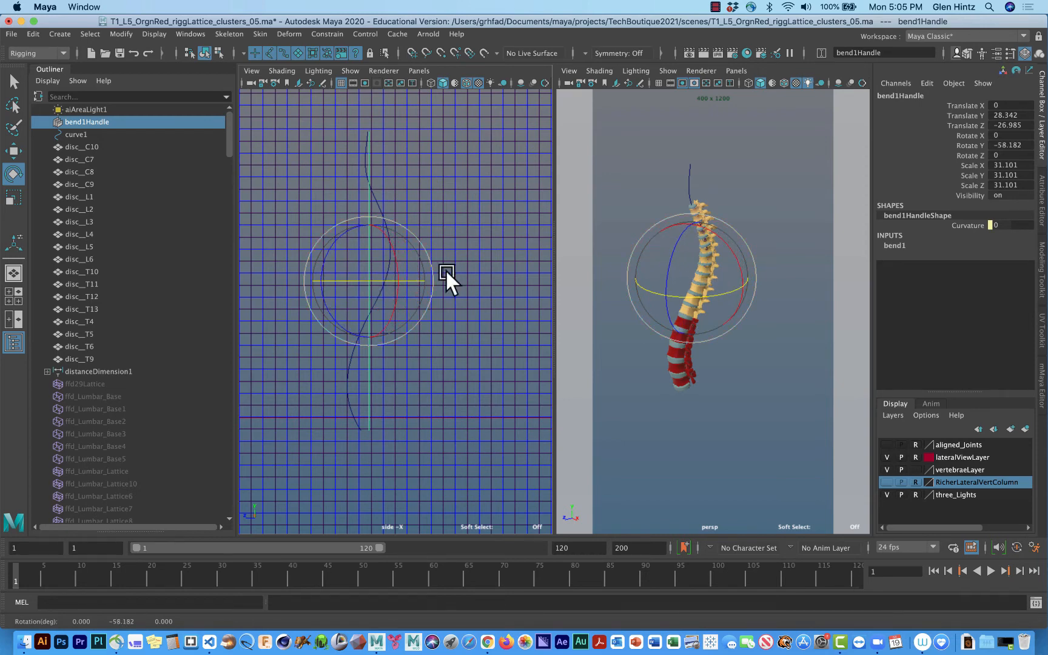
pyautogui.doubleClick(1025, 145)
pyautogui.write('90')
pyautogui.press('Return')
# - Try bending the curve with the rotated deformer's middle handle and undo the bend
pyautogui.press('t')
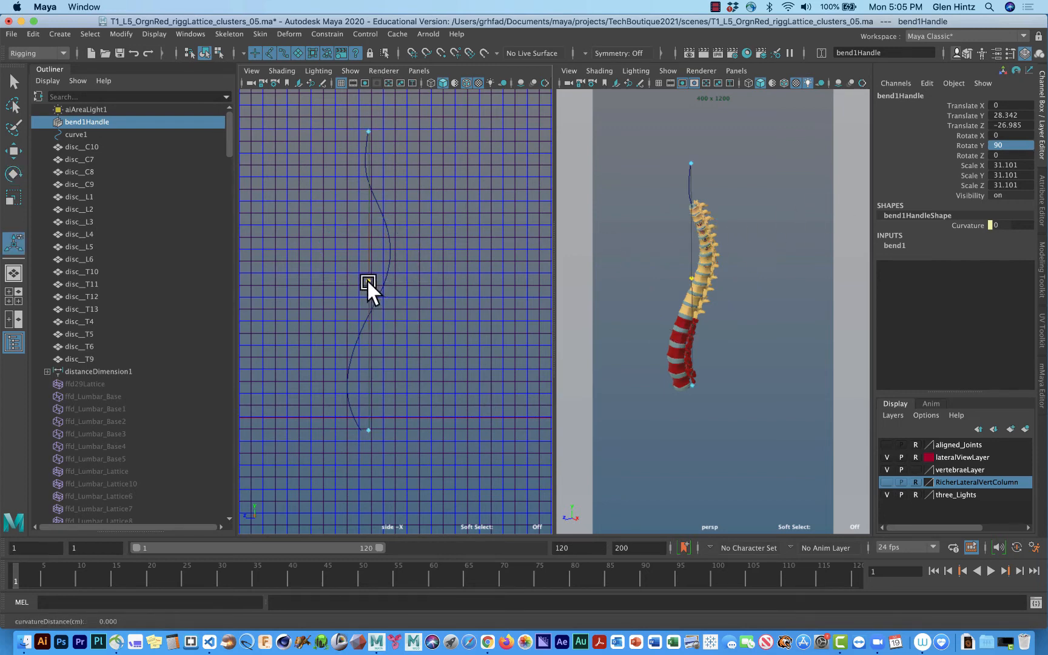
pyautogui.moveTo(366, 279); pyautogui.dragTo(323, 270)
pyautogui.press('z')
# - Switch the second view back to the side camera, and test the bend on the curve, undoing it
pyautogui.click(729, 71)
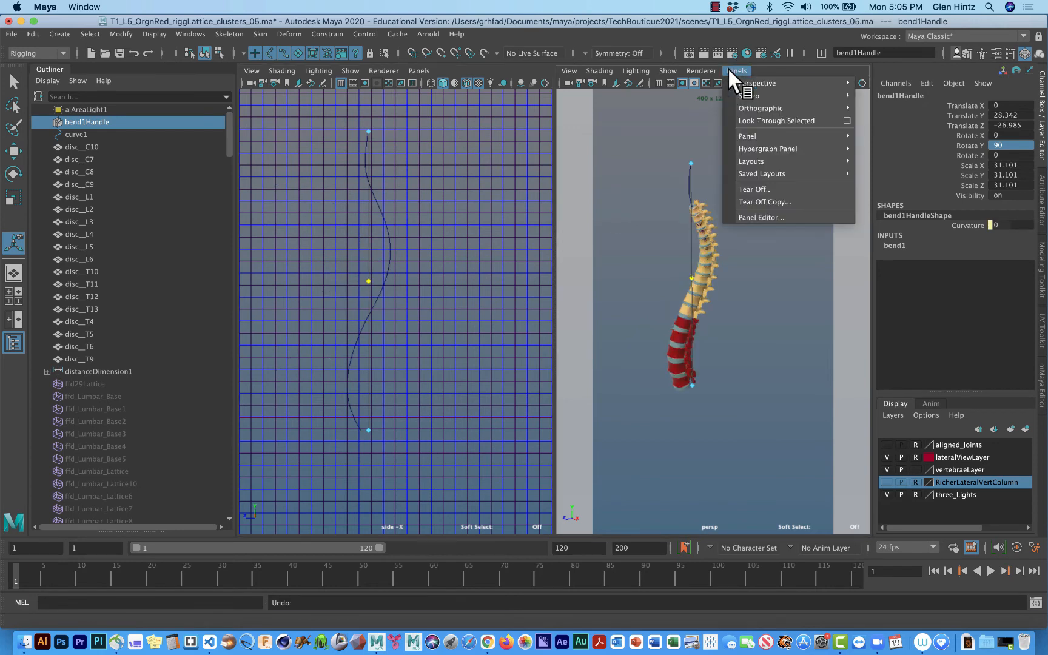
pyautogui.moveTo(844, 107)
pyautogui.click(890, 134)
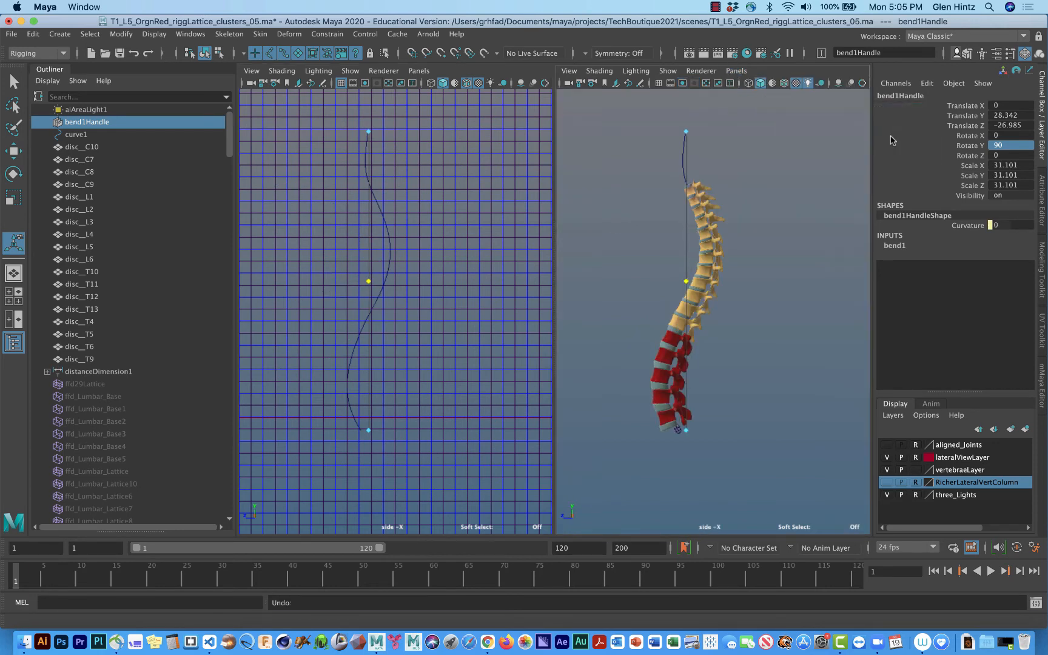
pyautogui.moveTo(366, 273); pyautogui.dragTo(314, 276)
pyautogui.press('z')
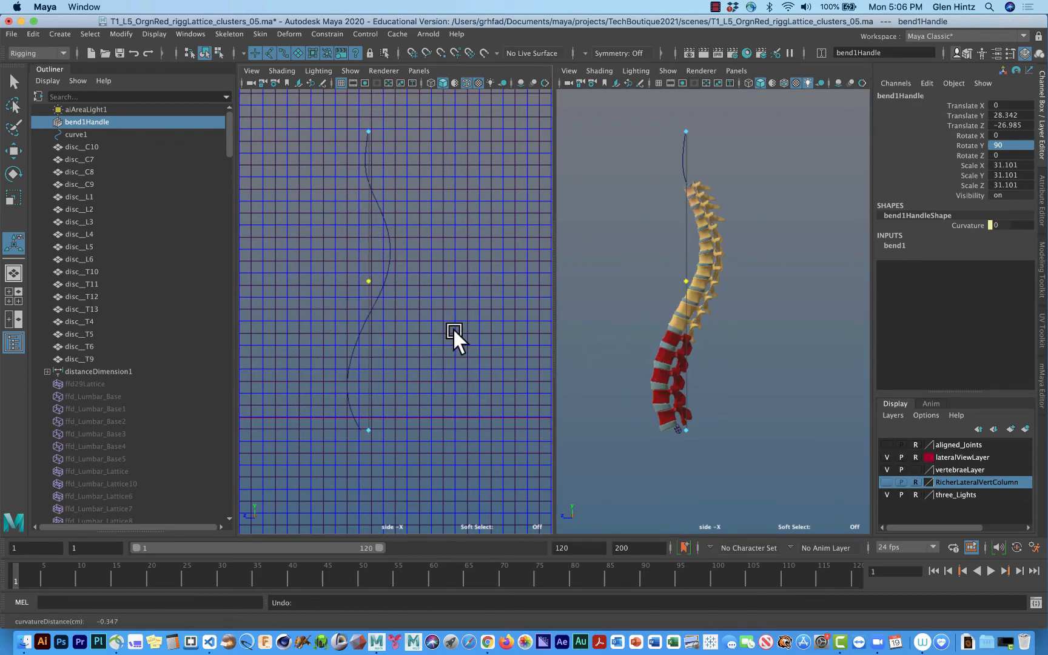
# - Move the bend handle down to the base of the spine curve, Translate Y about -1.79, and show its manipulator handles
pyautogui.press('w')
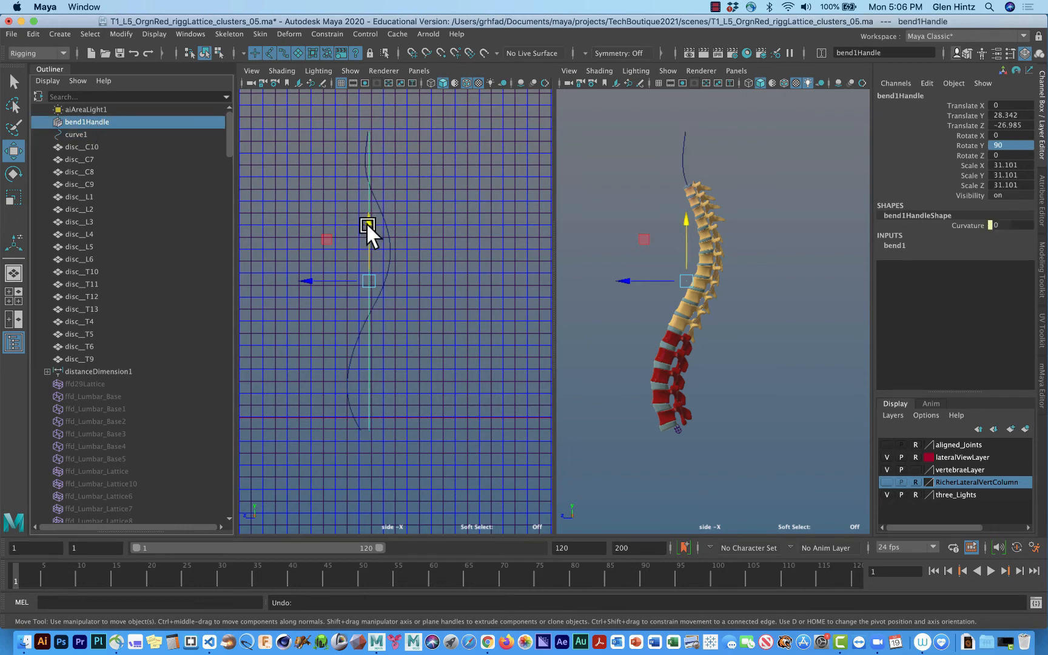
pyautogui.moveTo(367, 225); pyautogui.dragTo(356, 367)
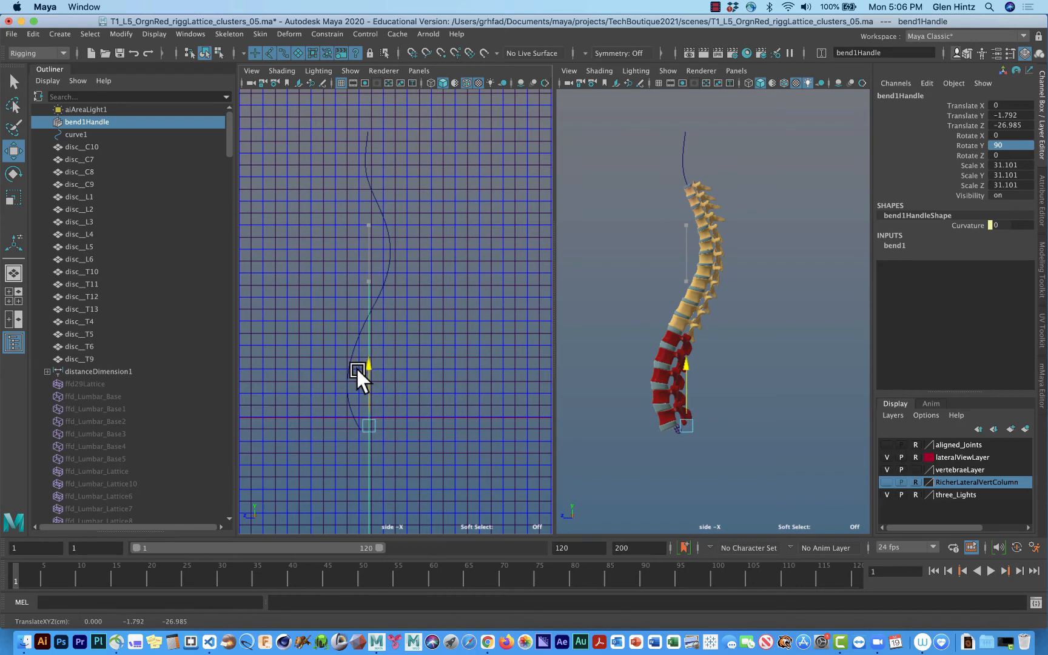
pyautogui.press('t')
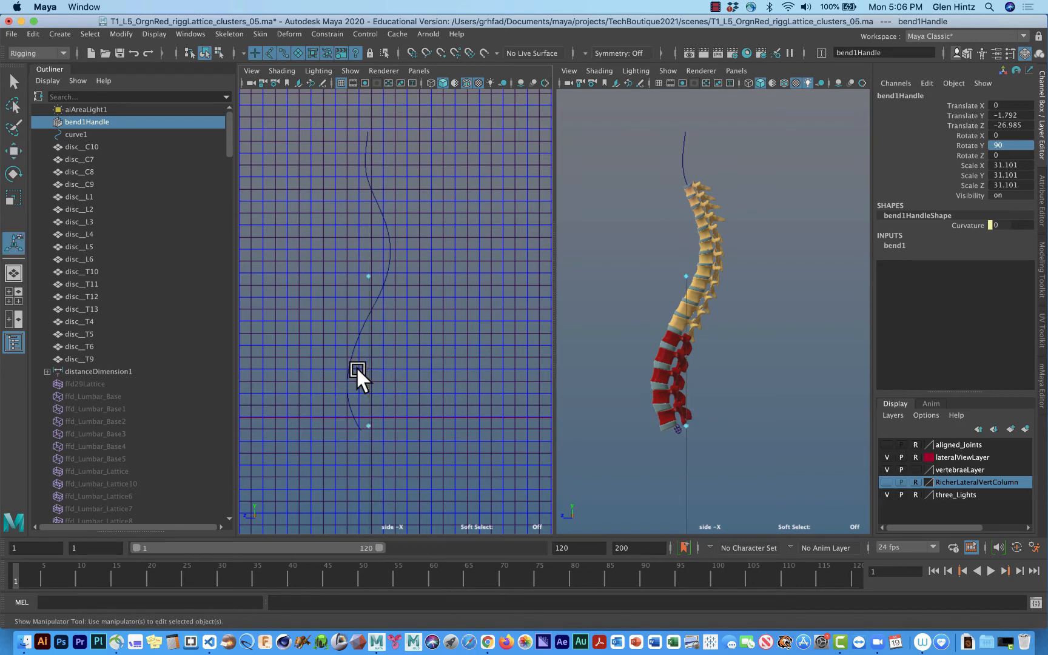
# - Try bending the spine from its base to a curvature of about -117 and undo the bend
pyautogui.click(368, 422)
pyautogui.moveTo(365, 423); pyautogui.dragTo(305, 414)
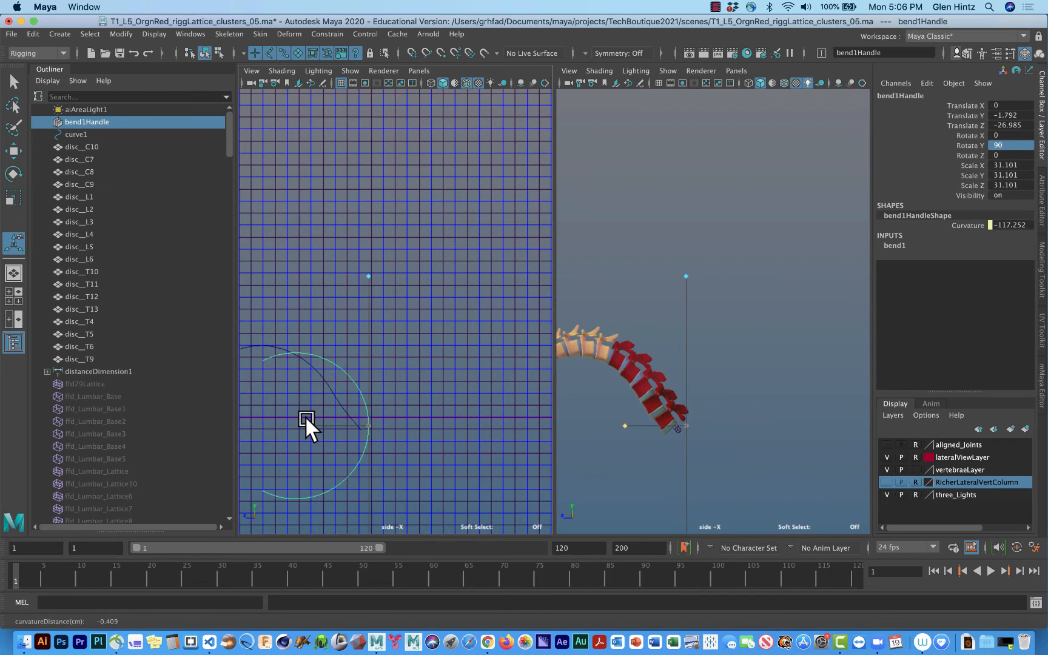
pyautogui.press('z')
# - Pull the deformer's low bound up to just below the spine's base and its high bound down to the uppermost red lumbar vertebra
pyautogui.keyDown('alt'); pyautogui.moveTo(417, 428); pyautogui.dragTo(416, 346, button='middle'); pyautogui.keyUp('alt')
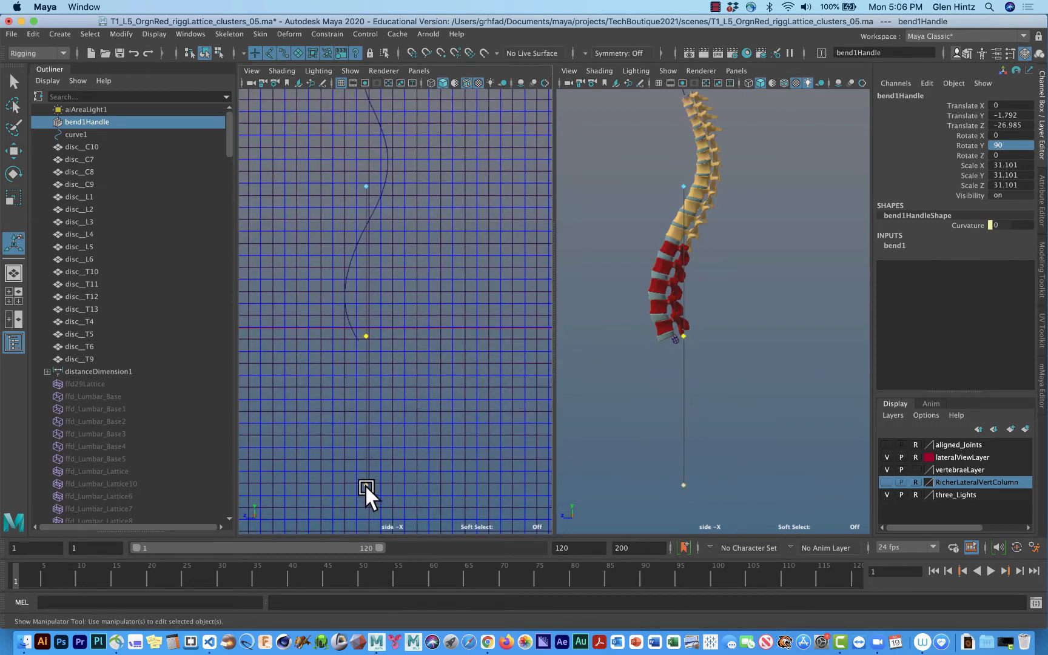
pyautogui.moveTo(364, 484); pyautogui.dragTo(363, 343)
pyautogui.click(367, 183)
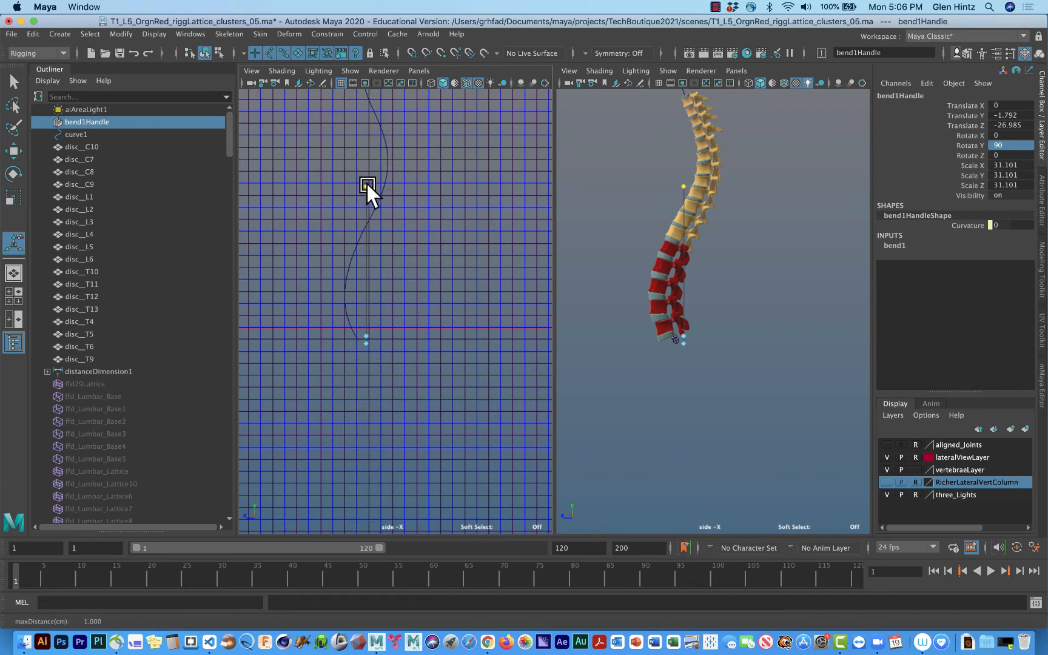
pyautogui.moveTo(366, 186); pyautogui.dragTo(358, 240)
# - Bend the spine forward from its base to a curvature of about -189 within the shortened bounds
pyautogui.click(371, 336)
pyautogui.moveTo(368, 334); pyautogui.dragTo(266, 425)
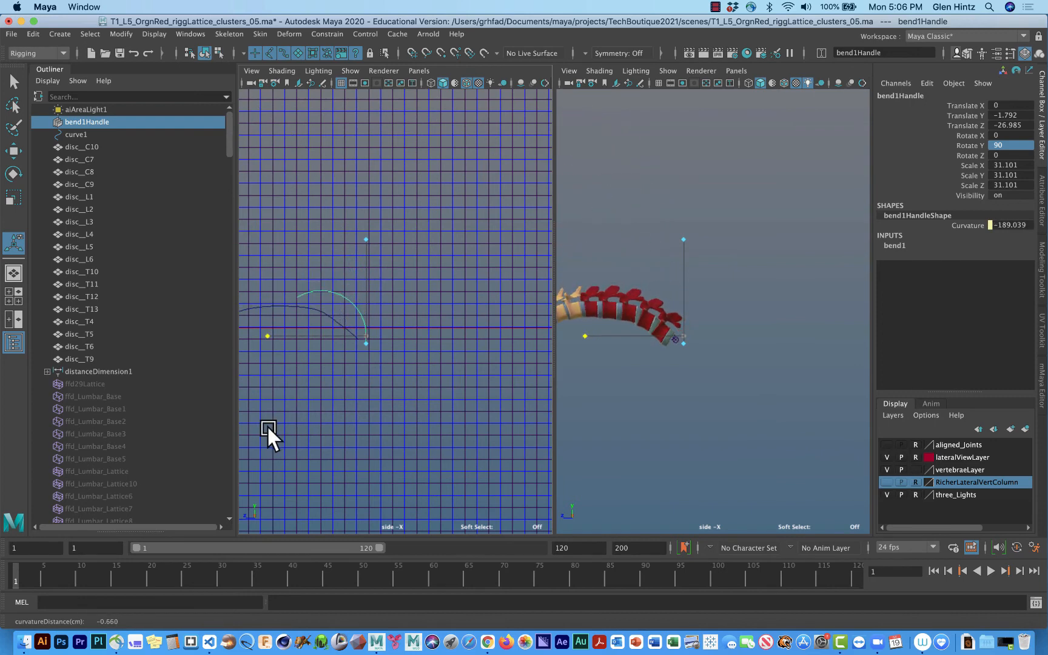
pyautogui.keyDown('alt'); pyautogui.moveTo(625, 482); pyautogui.dragTo(719, 439, button='middle'); pyautogui.keyUp('alt')
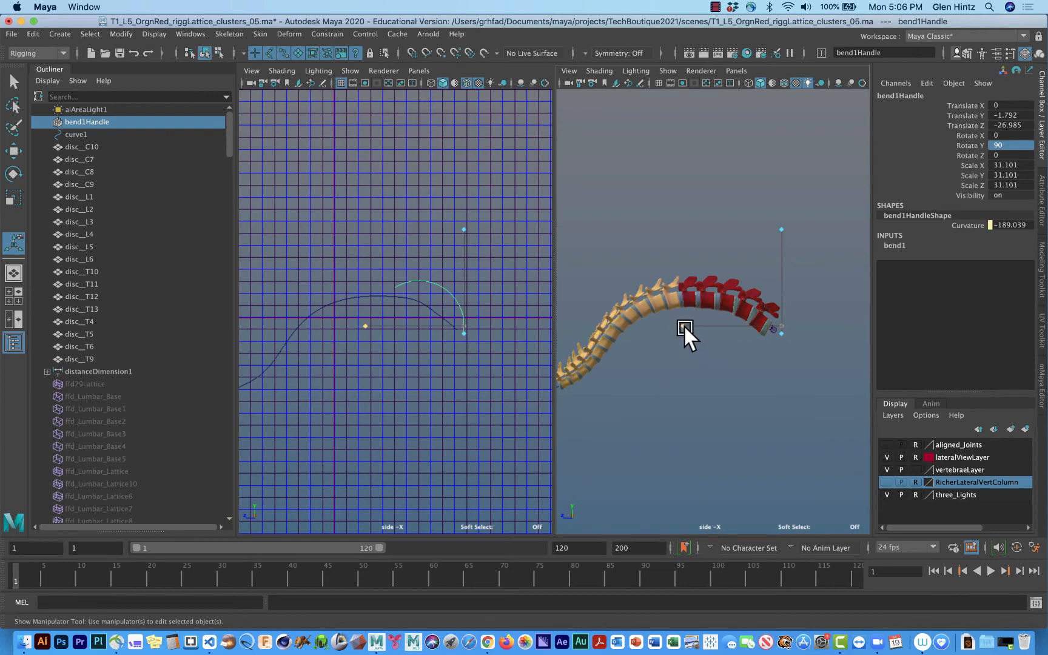
# - Deepen the forward bend to a curvature of about -200, try shifting the bend handle along Z, and undo the shift
pyautogui.moveTo(684, 328); pyautogui.dragTo(678, 328)
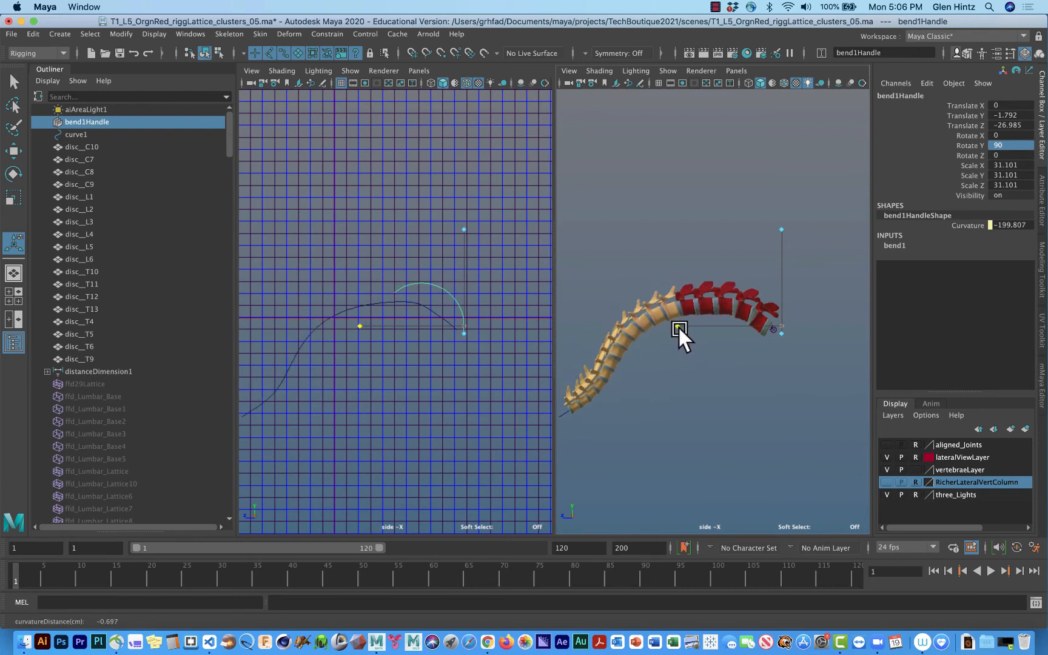
pyautogui.press('w')
pyautogui.moveTo(722, 322)
pyautogui.mouseDown()
pyautogui.moveTo(710, 322)
pyautogui.moveTo(727, 322)
pyautogui.mouseUp()
pyautogui.press('z')
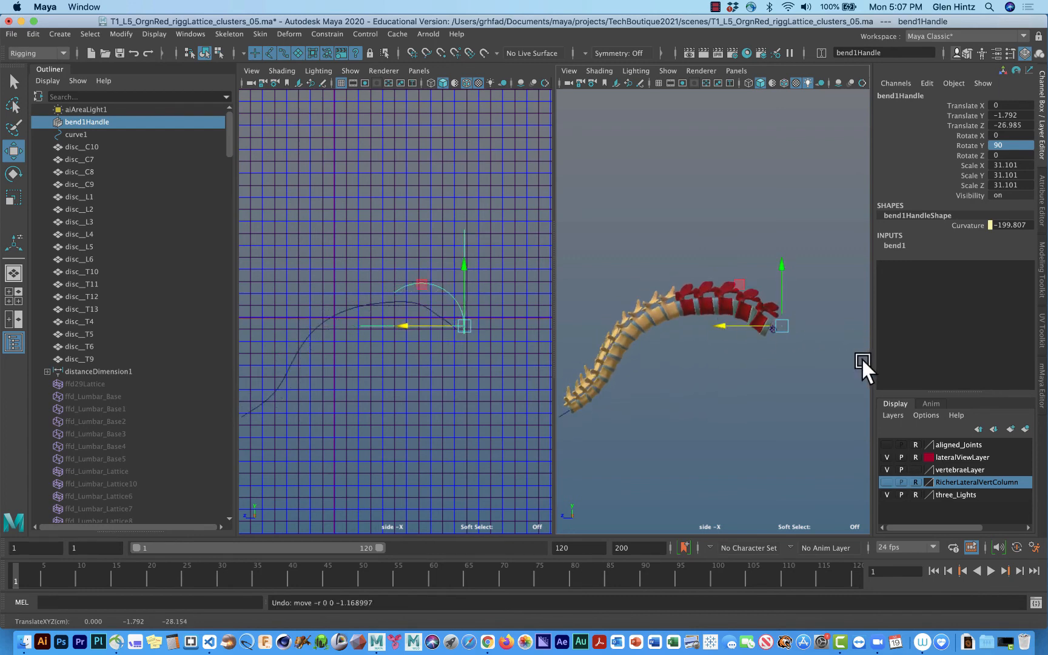
# - Lower the deformer's high bound slightly along the lumbar spine and bend the spine further to a curvature of about -229
pyautogui.press('t')
pyautogui.moveTo(782, 229)
pyautogui.mouseDown()
pyautogui.moveTo(783, 242)
pyautogui.moveTo(782, 216)
pyautogui.moveTo(782, 235)
pyautogui.mouseUp()
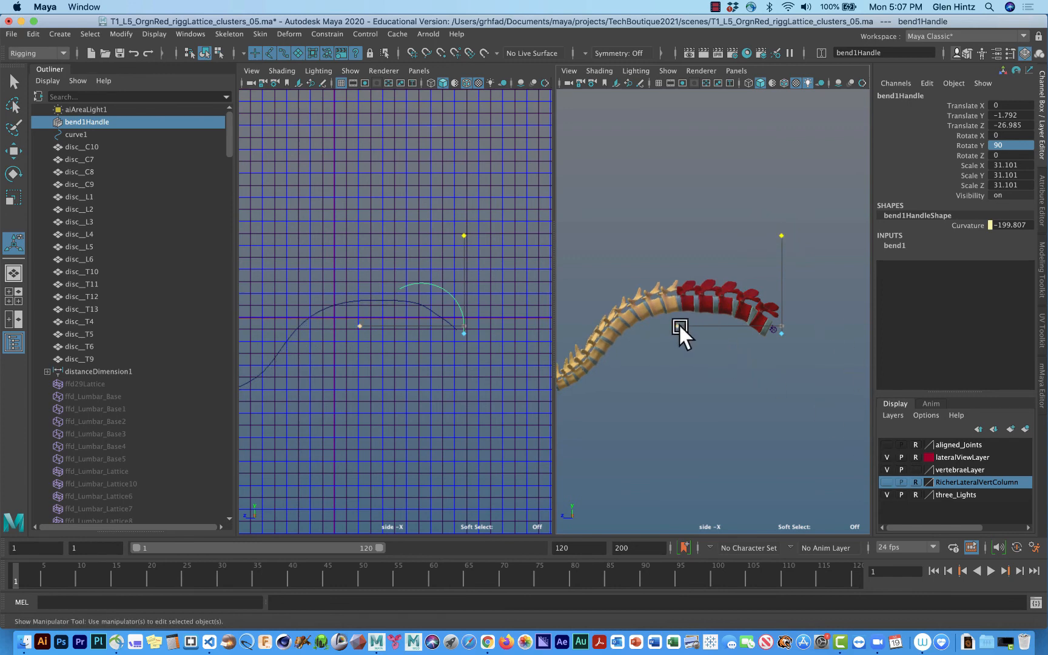
pyautogui.moveTo(679, 323); pyautogui.dragTo(661, 324)
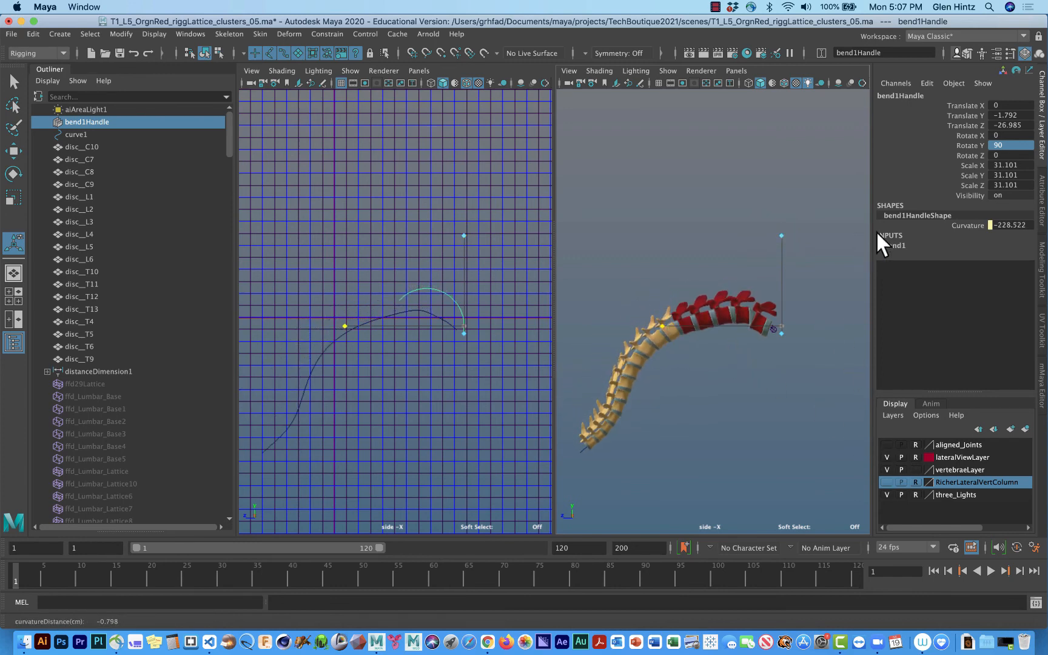
# - Raise the bend handle to a Translate Y of about -0.62 and adjust the deformer's high bound to about 0.62
pyautogui.moveTo(782, 232)
pyautogui.mouseDown()
pyautogui.moveTo(783, 262)
pyautogui.moveTo(786, 249)
pyautogui.mouseUp()
pyautogui.press('w')
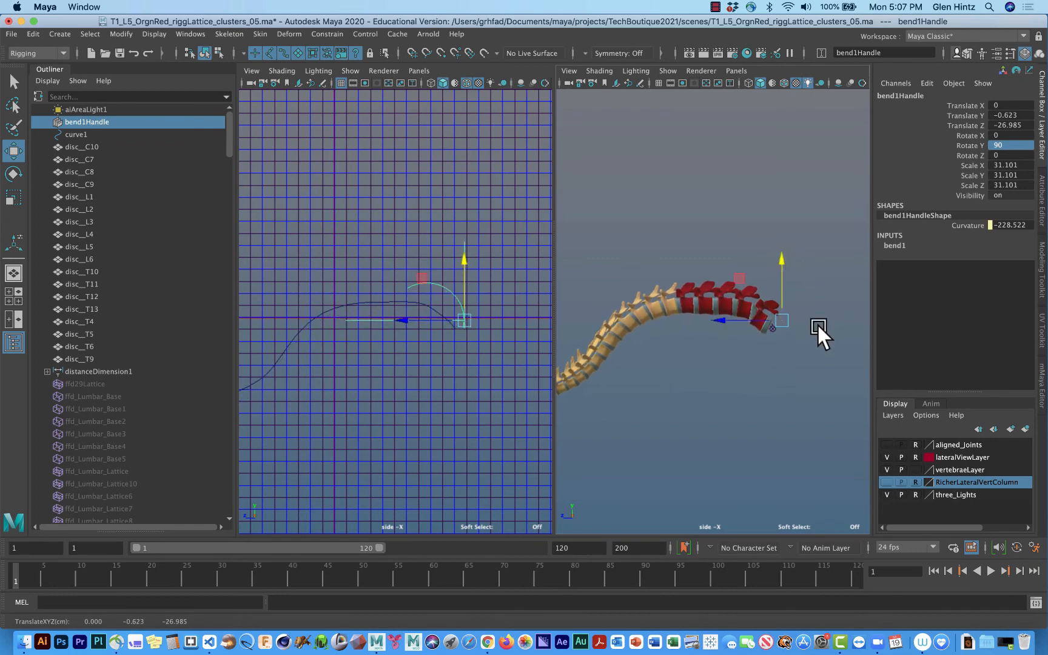
pyautogui.press('t')
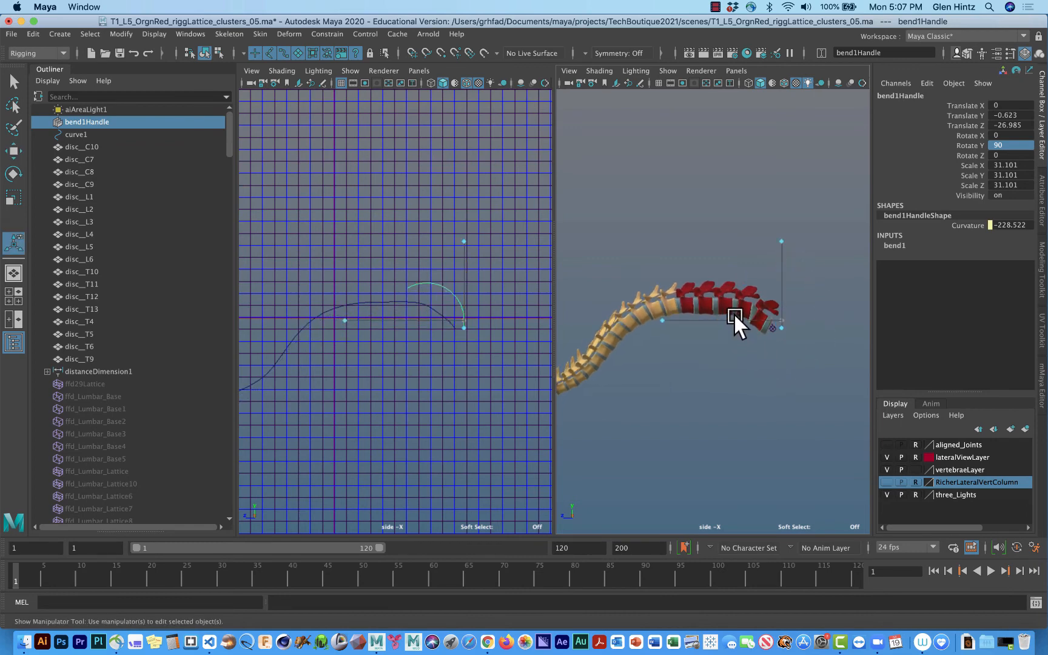
pyautogui.moveTo(777, 238); pyautogui.dragTo(779, 224)
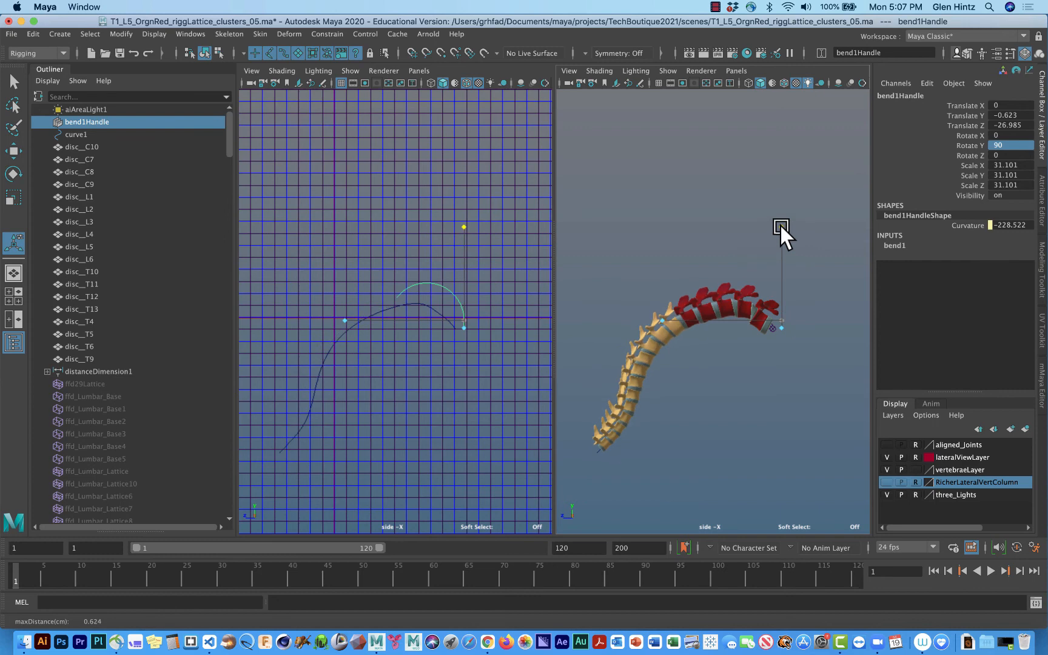
# - Ease the forward bend to a curvature of about -209 and swing the spine back upright to a curvature of about 7
pyautogui.moveTo(660, 317); pyautogui.dragTo(670, 311)
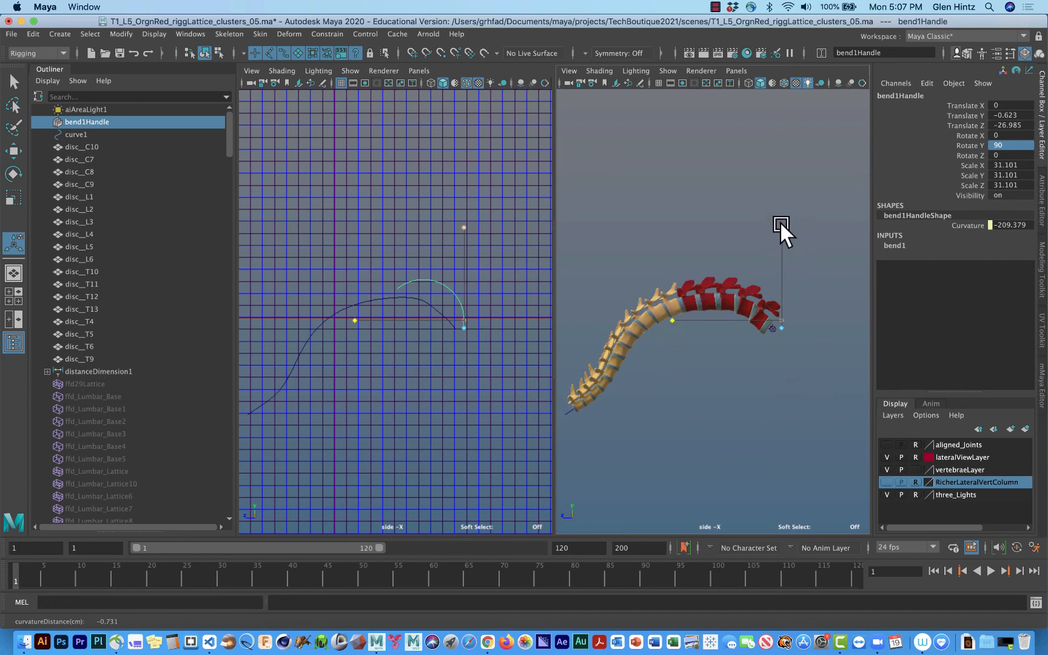
pyautogui.moveTo(780, 225); pyautogui.dragTo(781, 223)
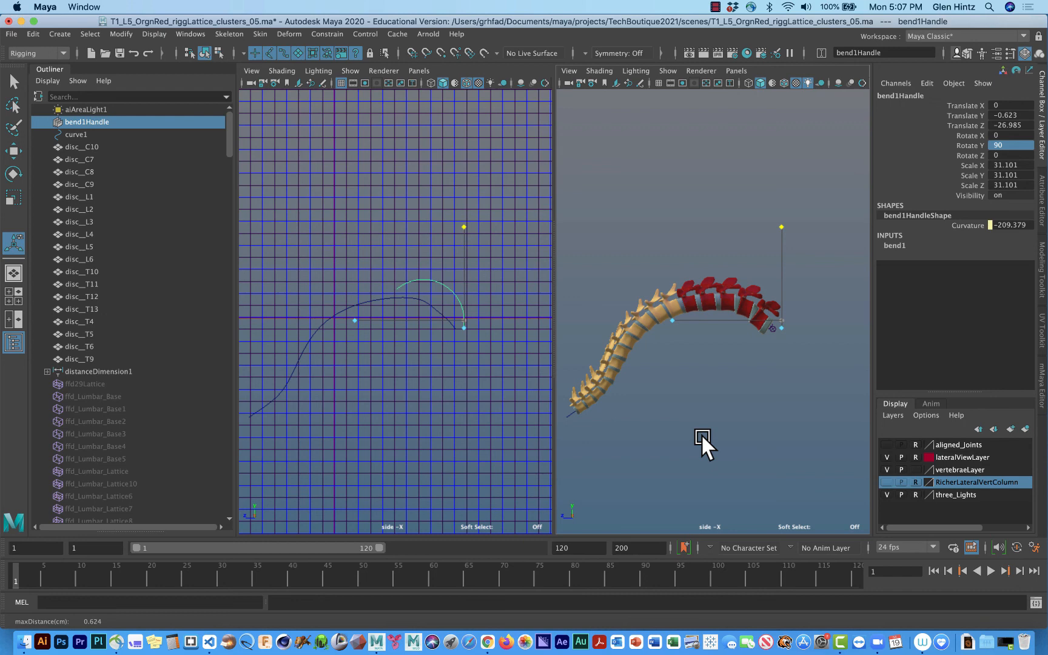
pyautogui.moveTo(670, 317); pyautogui.dragTo(783, 371)
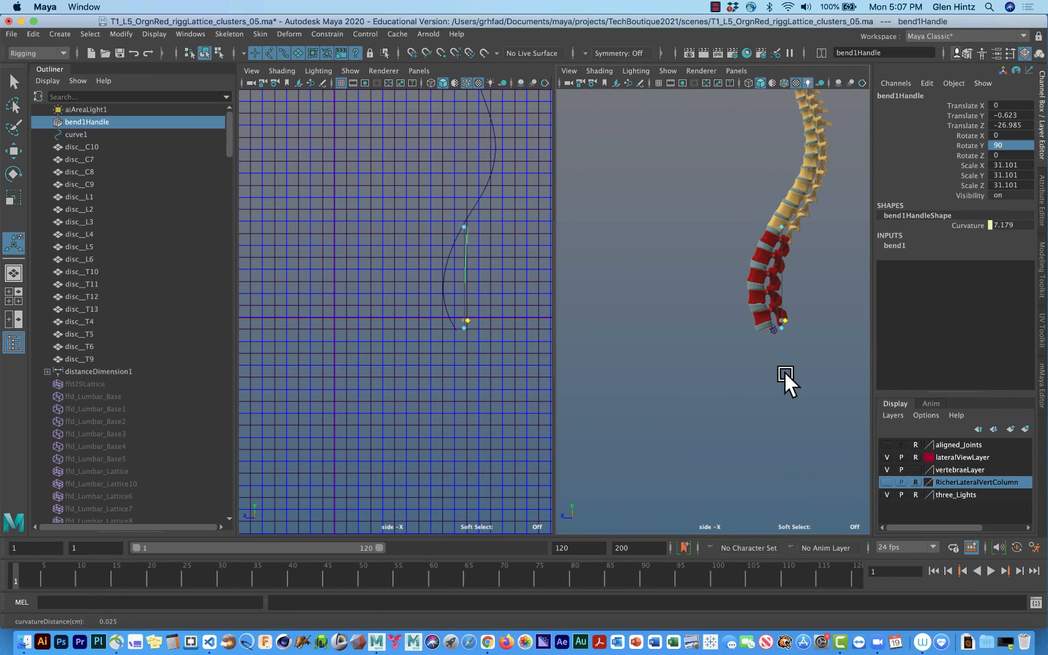